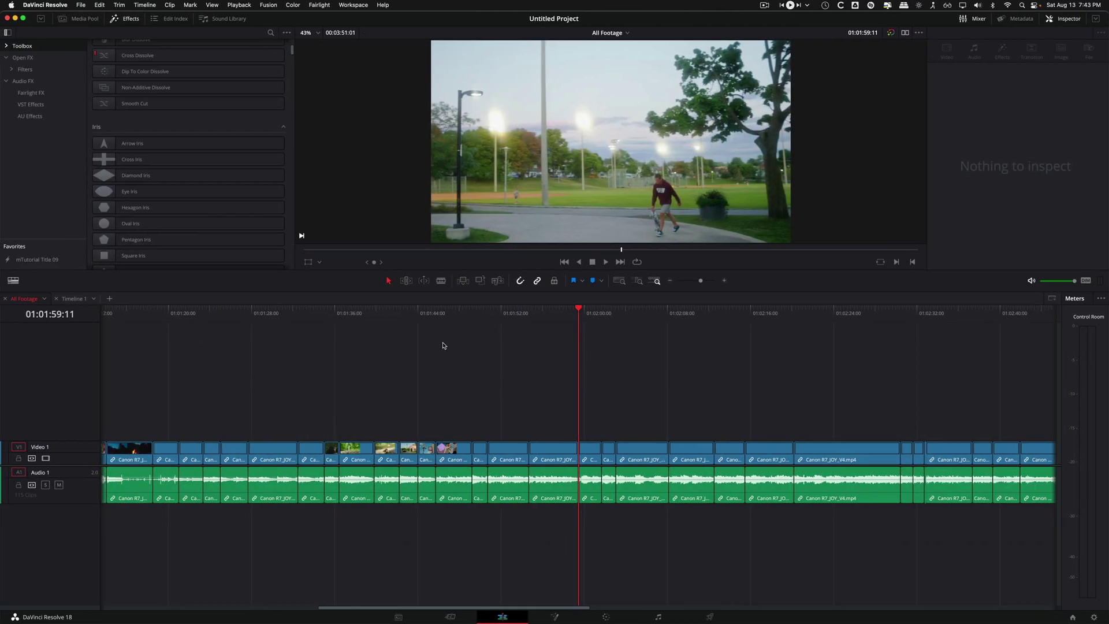
Move the playhead to 01:02:00:06 and mute the Audio 1 track.
scroll(480, 346, down, 5)
scroll(433, 342, up, 3)
scroll(433, 340, up, 3)
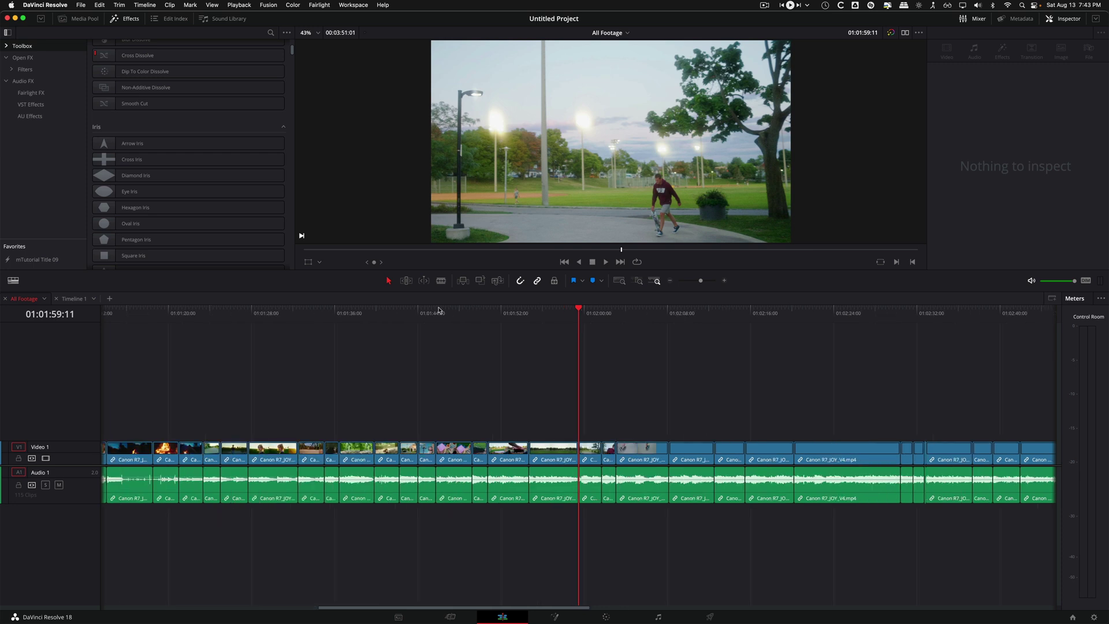
scroll(554, 371, right, 5)
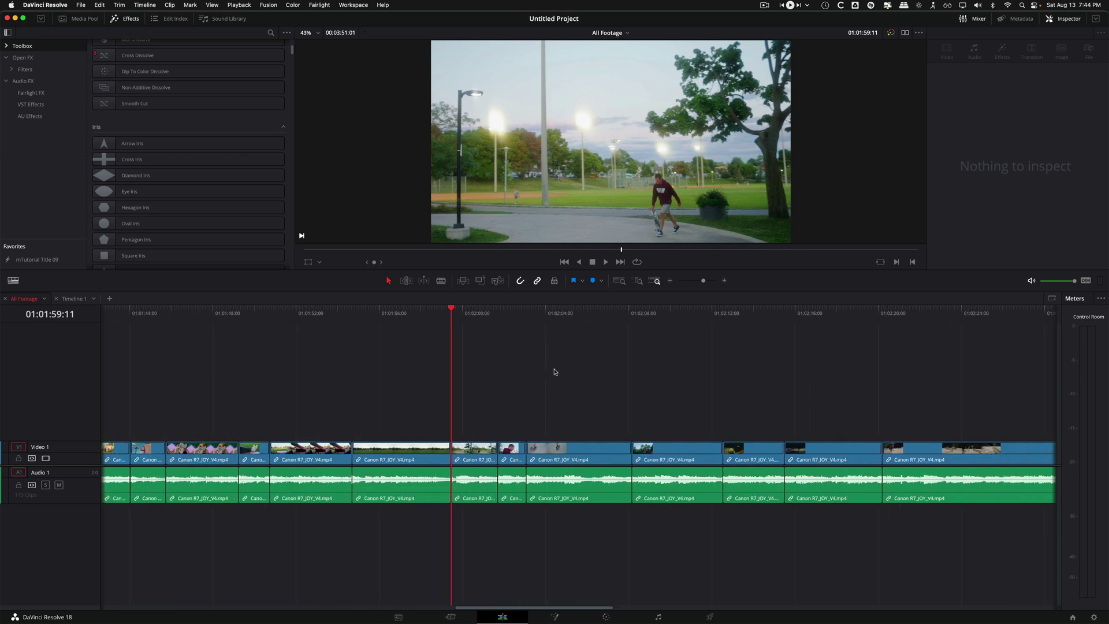
scroll(422, 382, right, 3)
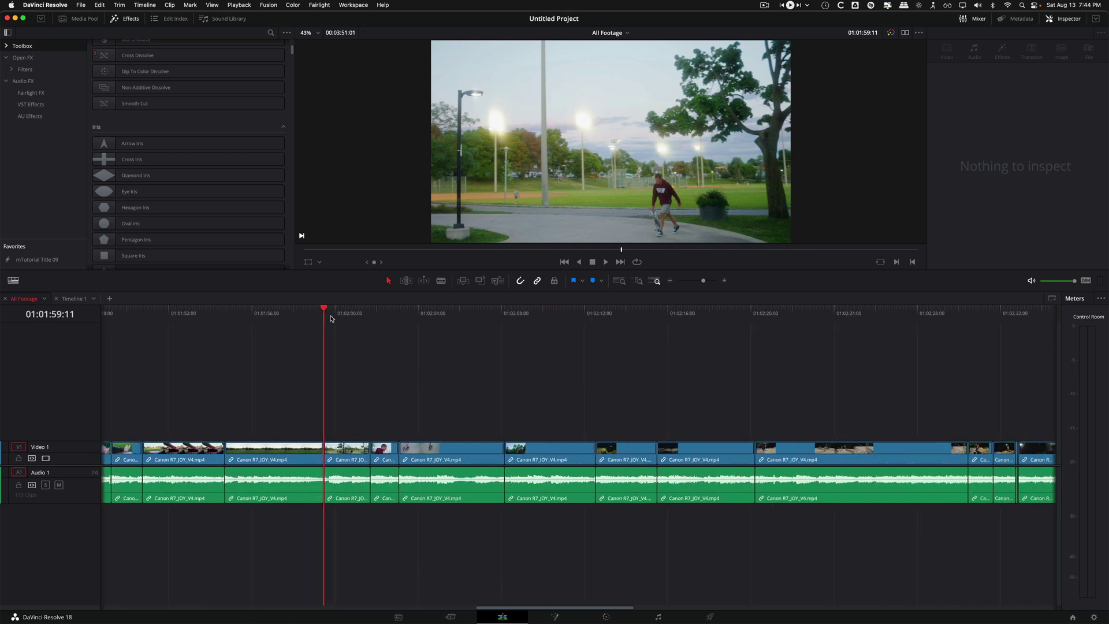
mouse_move(331, 318)
mouse_down()
mouse_move(397, 319)
mouse_move(340, 318)
mouse_up()
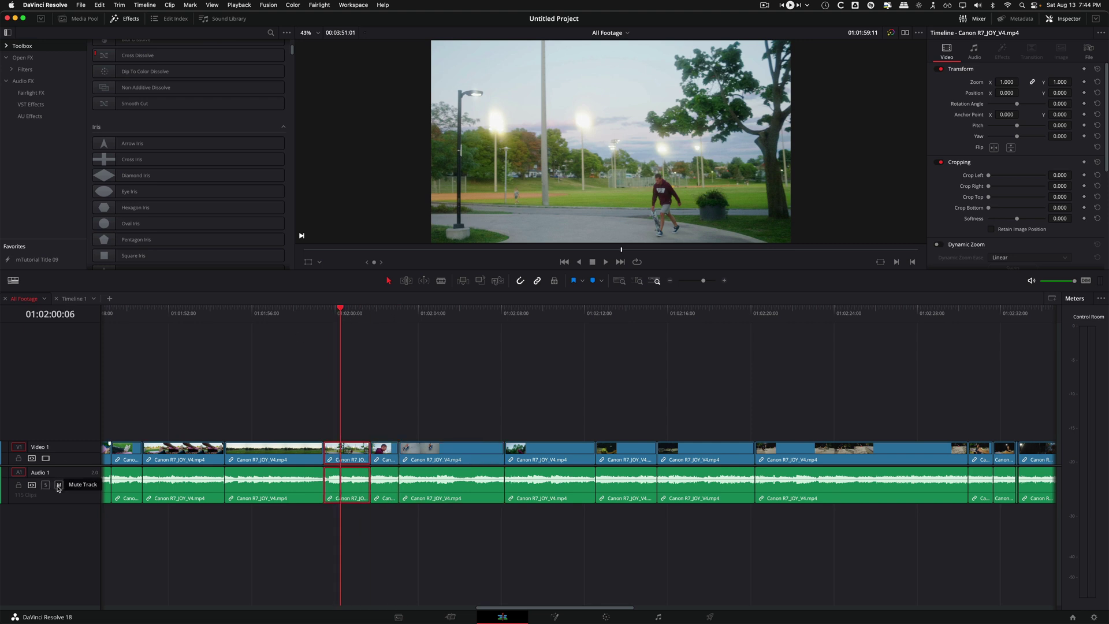
click(58, 485)
Play the edit, bring up the Media Pool clip list, then stop playback.
key(space)
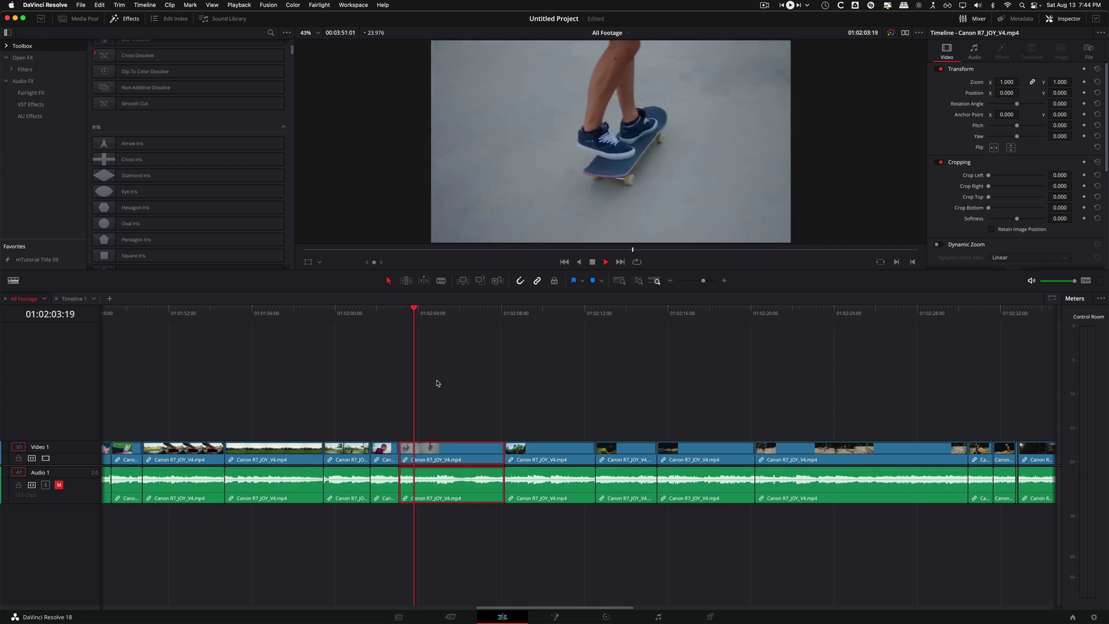
click(116, 19)
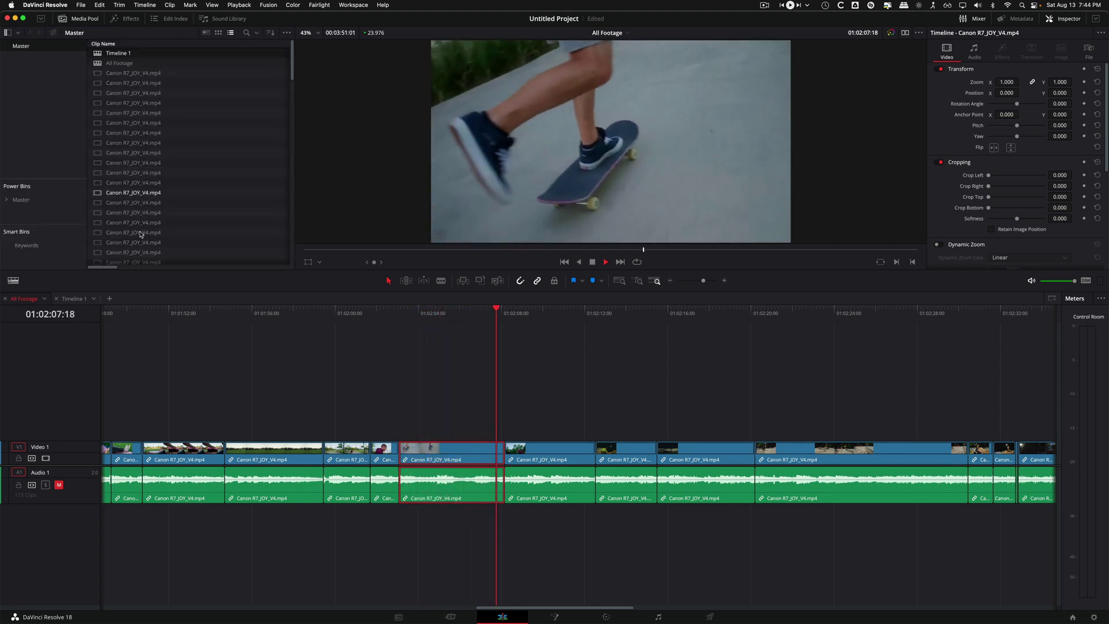
key(space)
Start a new timeline named 'Ig Reel - 3 Stack' without using project settings.
key(super+n)
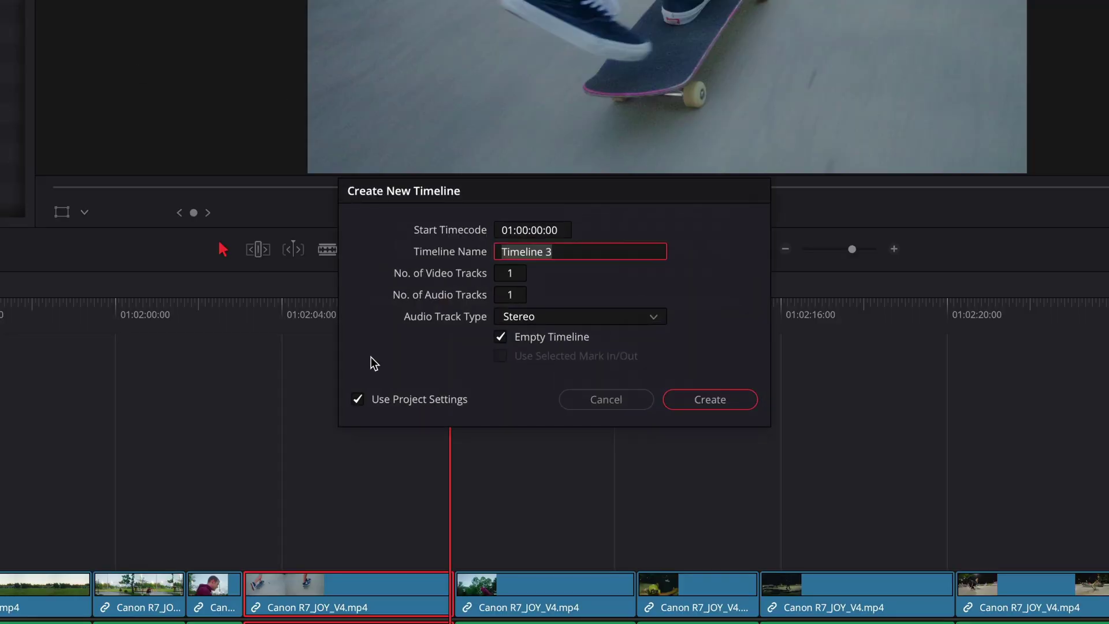
click(358, 399)
click(587, 287)
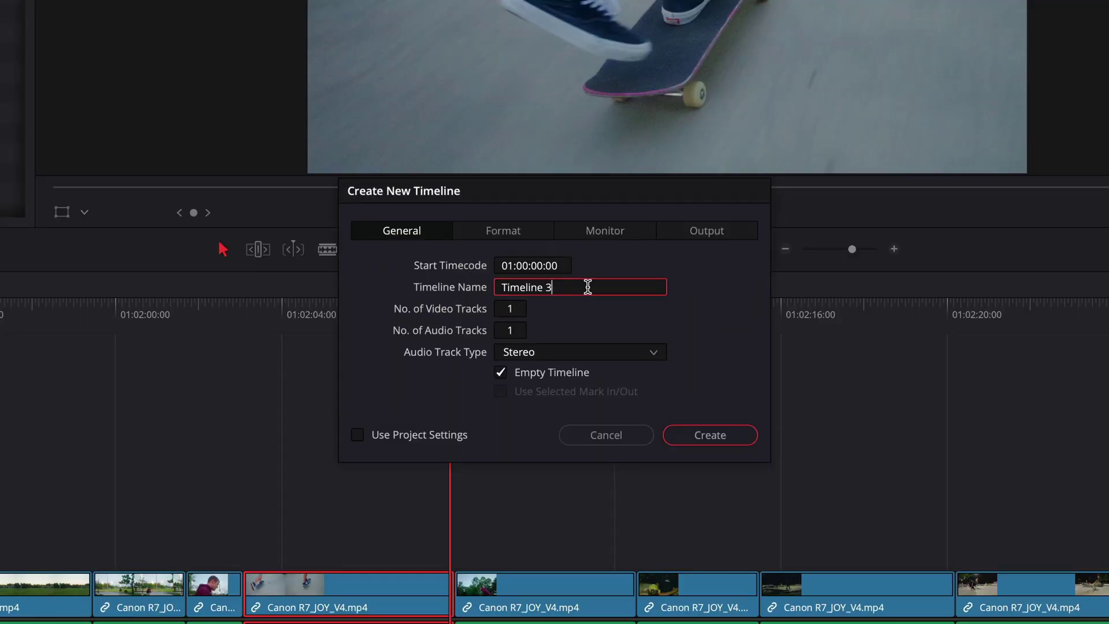
key(super+a)
text(Ig Reel - 3 Stack)
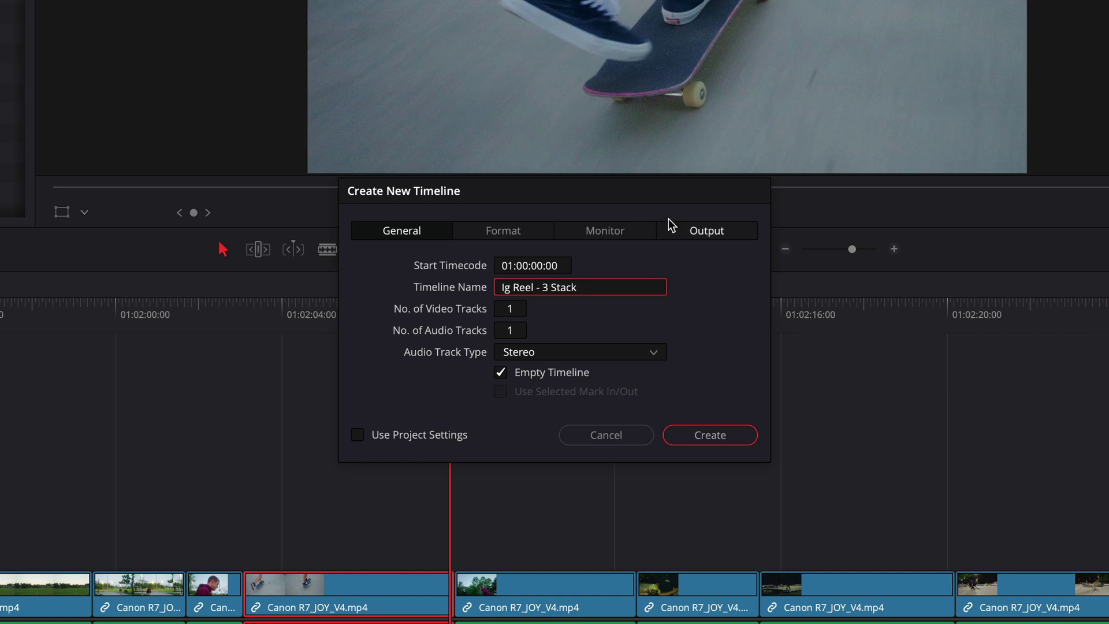
Set the timeline format to 1080 x 1920 at 30 fps and create it.
click(488, 232)
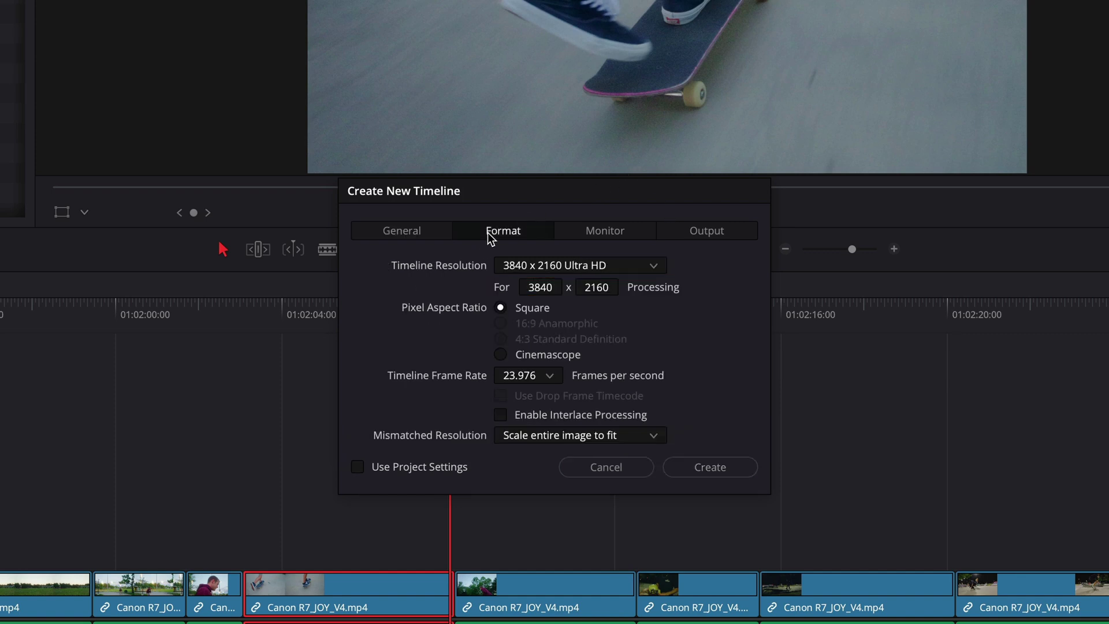
click(545, 284)
double_click(545, 284)
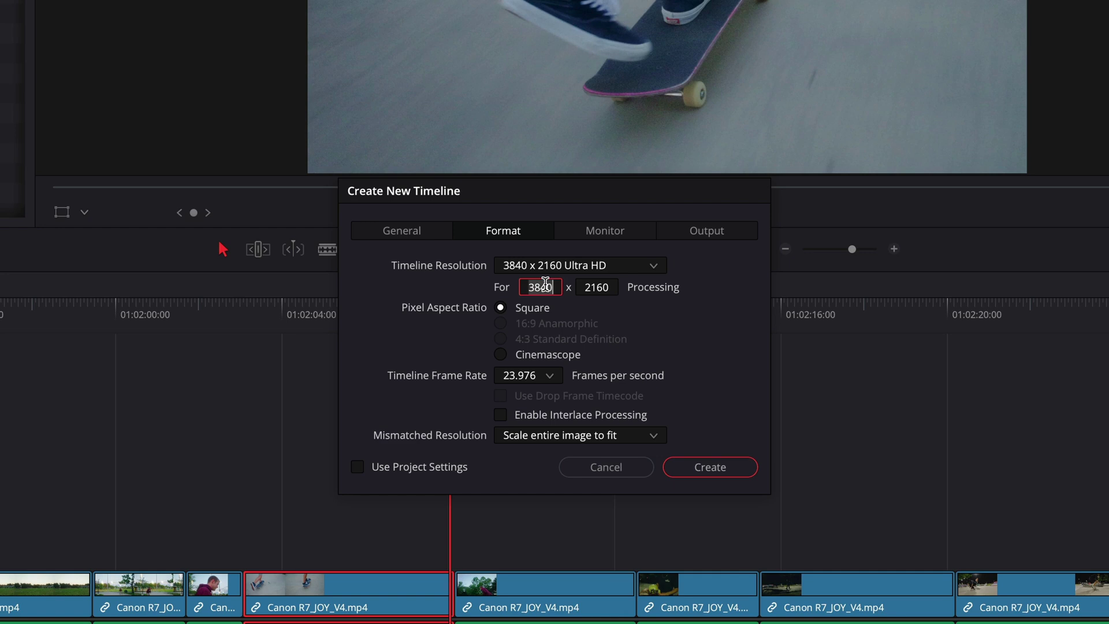
text(1080)
key(Tab)
text(1920)
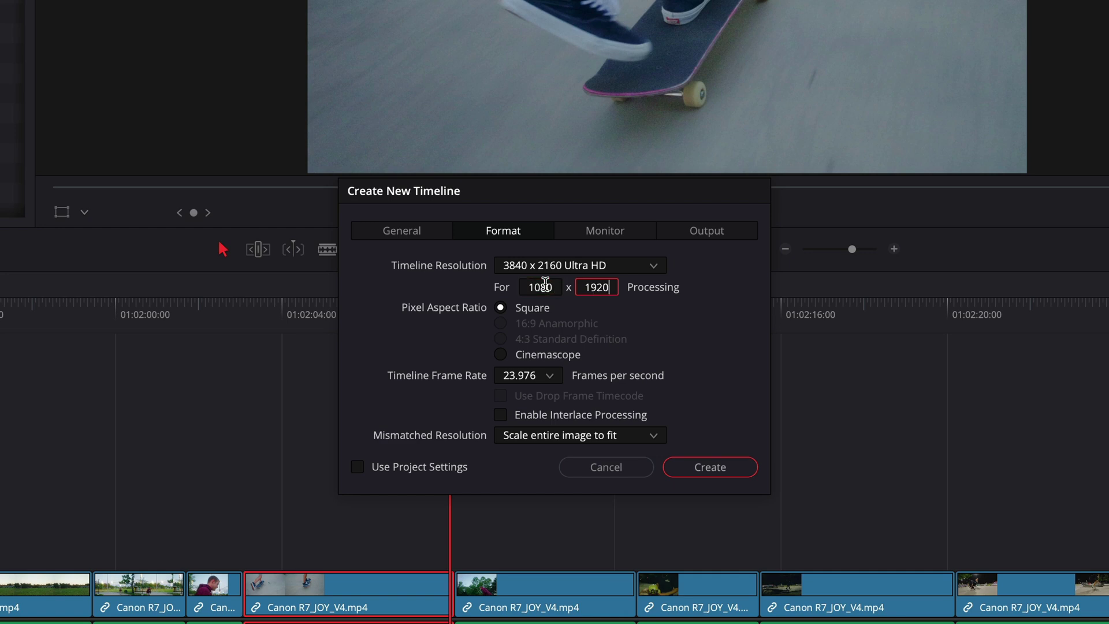
click(527, 376)
click(509, 493)
click(731, 463)
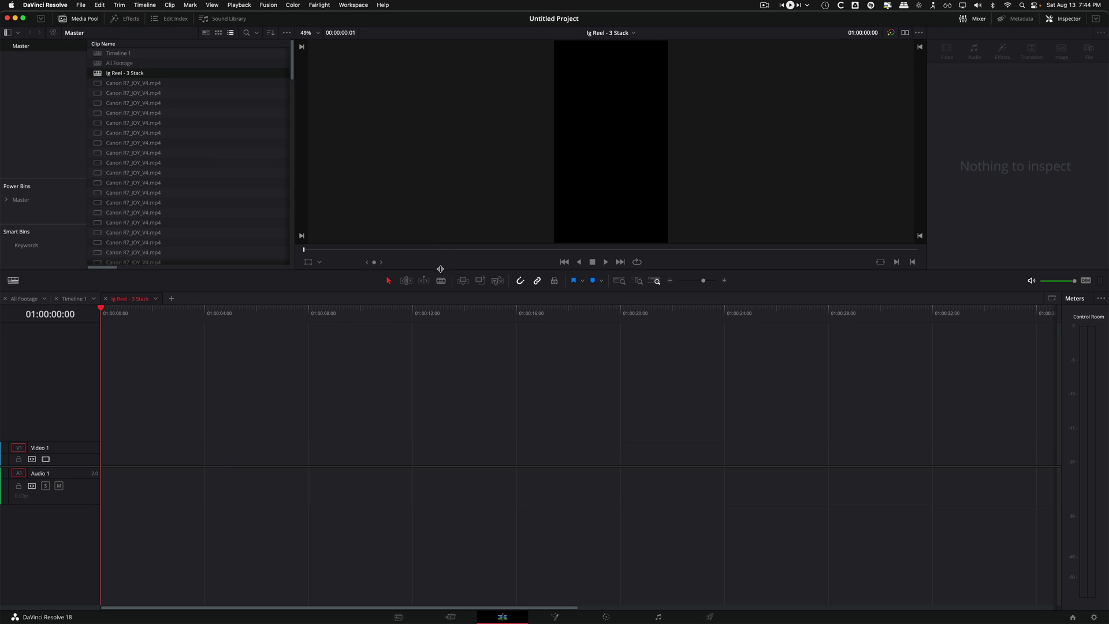
Copy four clips from the All Footage edit and paste them at the start of Ig Reel - 3 Stack.
drag(441, 269, 441, 334)
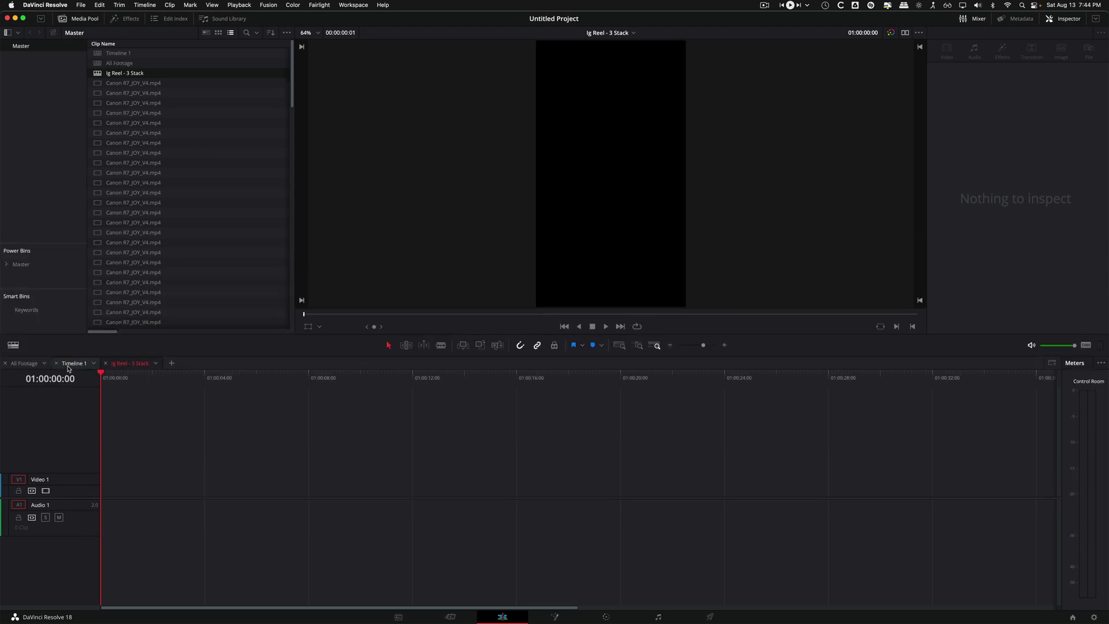
click(24, 363)
drag(434, 459, 642, 534)
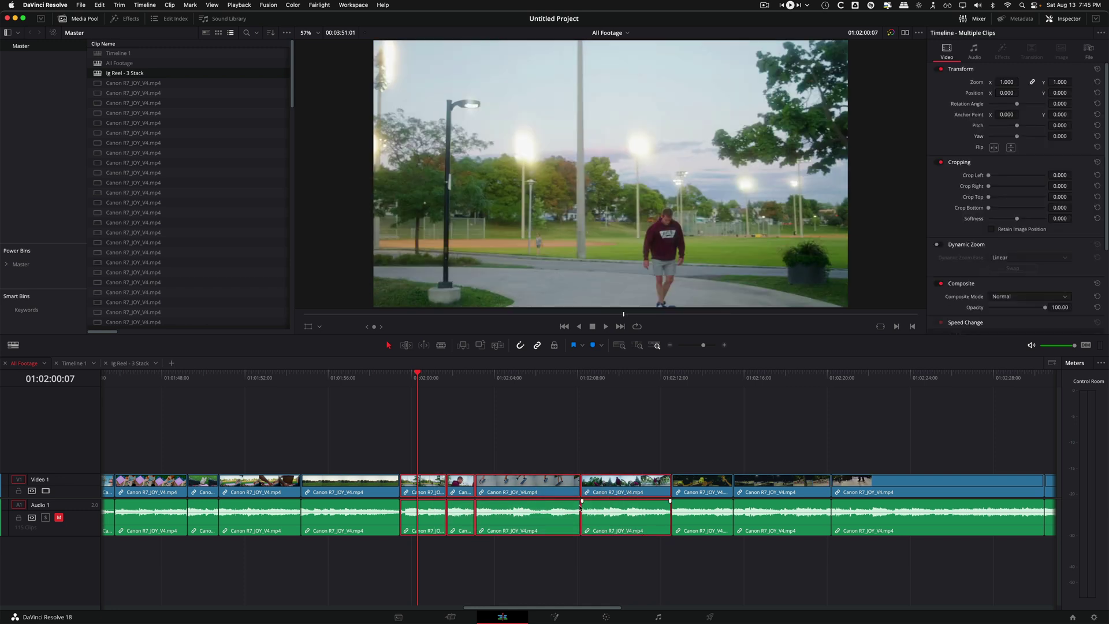
click(132, 362)
key(super+v)
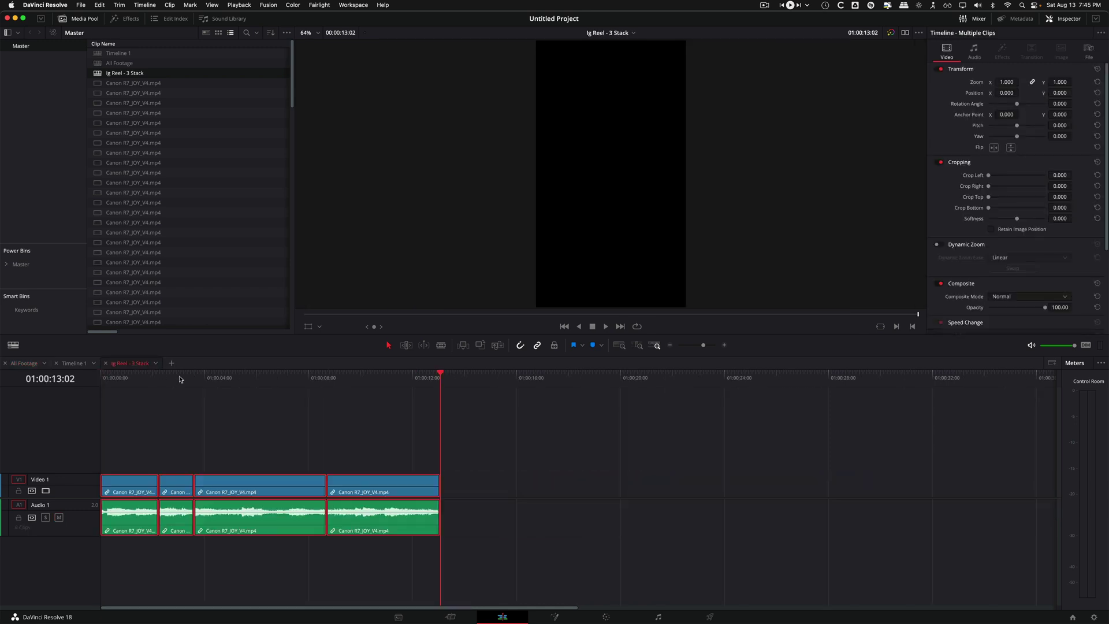
key(Home)
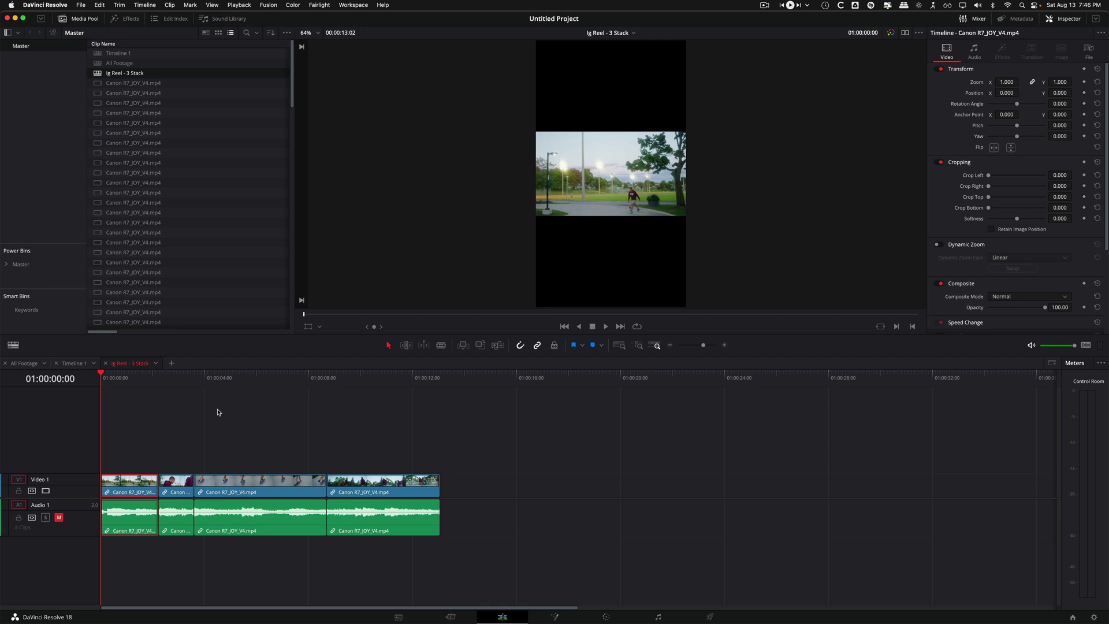
Combine the first two clips into a compound clip named Top Clip.
drag(185, 450, 130, 514)
right_click(146, 485)
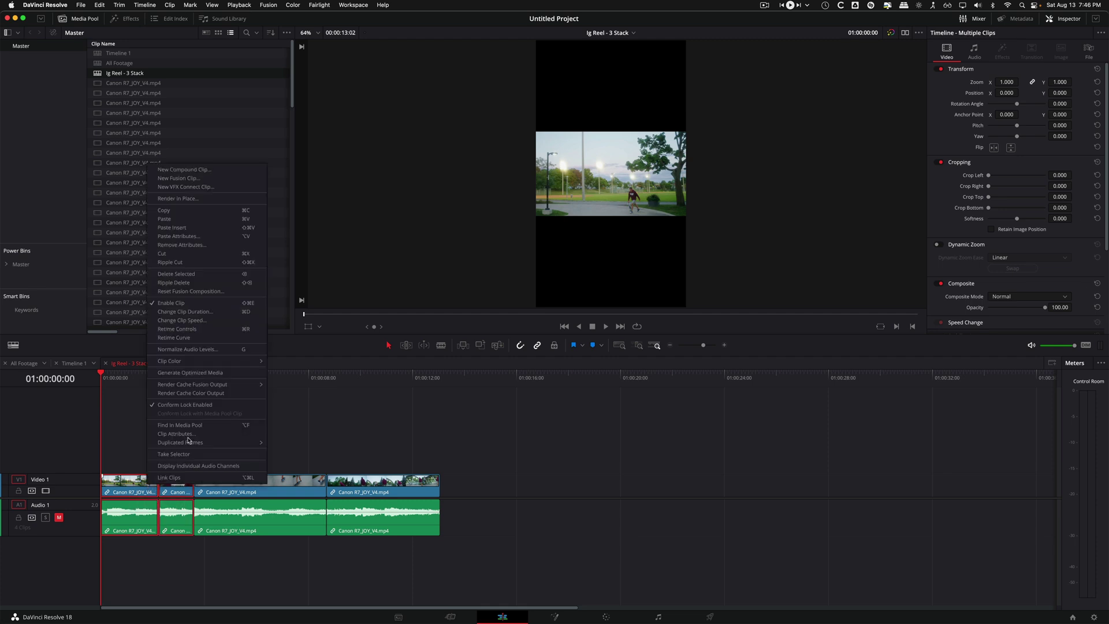
click(174, 171)
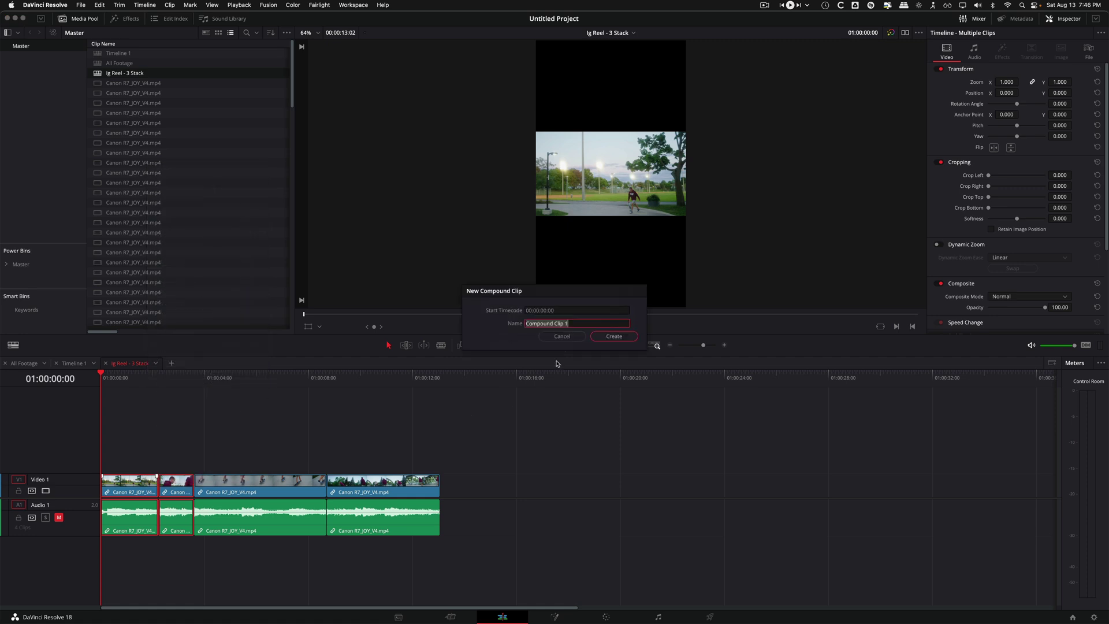
text(Top Clip)
key(Return)
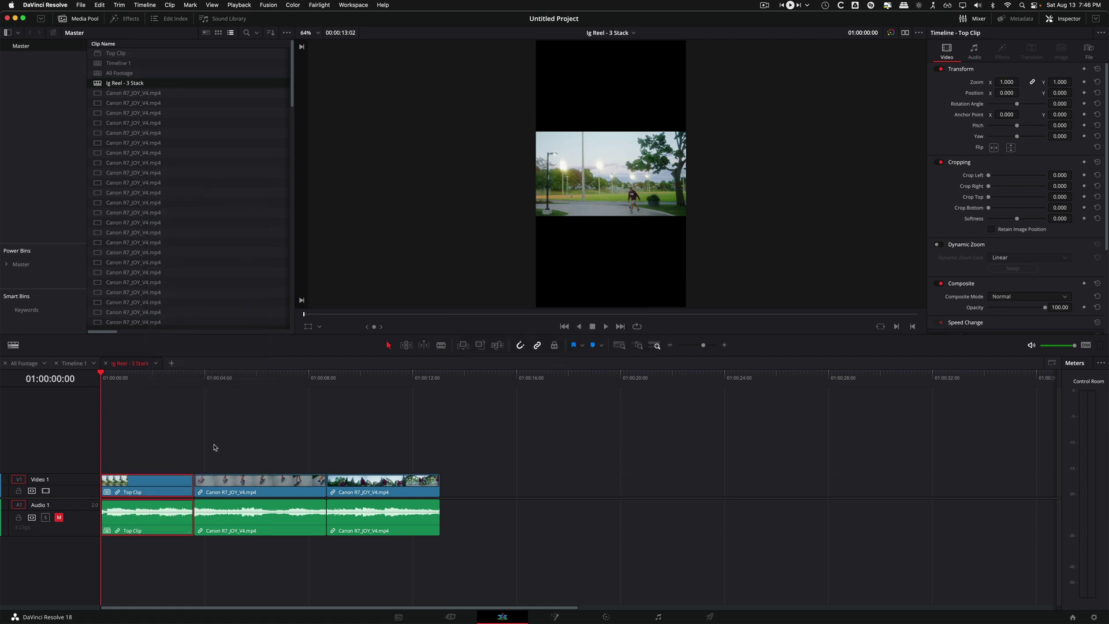
Move Top Clip onto a new track above and delete all the audio clips.
drag(161, 480, 275, 454)
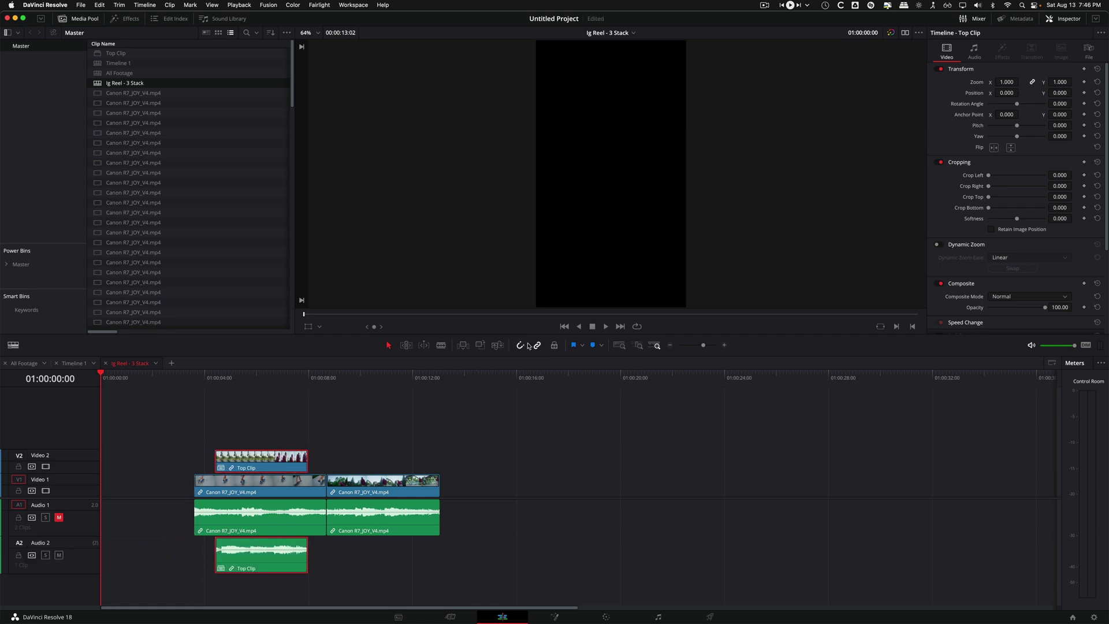
click(447, 426)
drag(169, 519, 404, 569)
key(Delete)
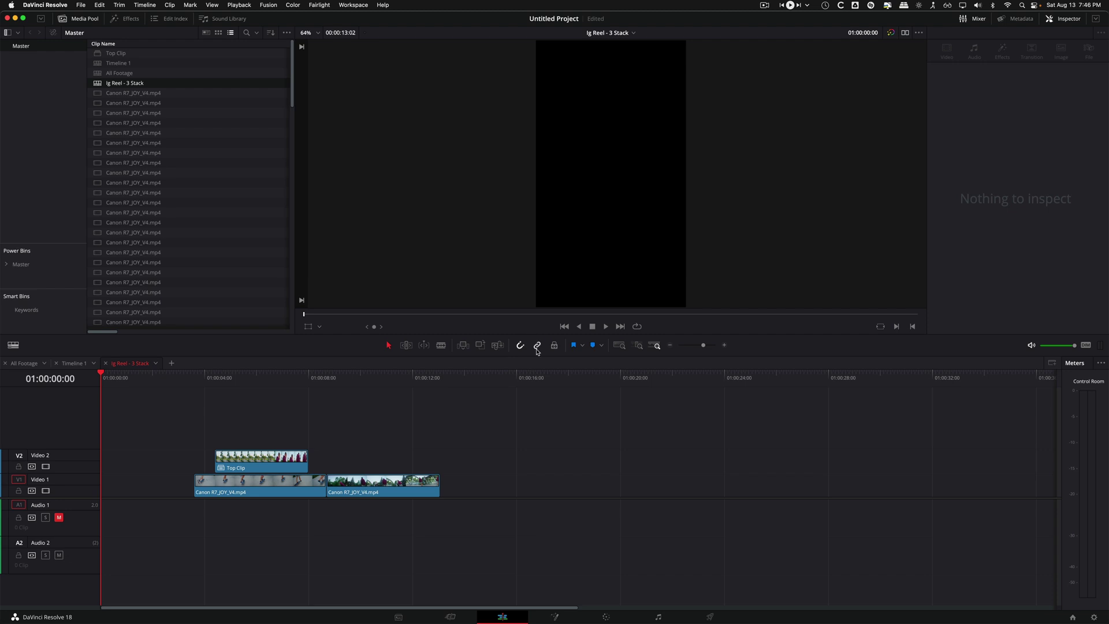
Lift Top Clip to Video 3, unmute Audio 1, and align the Canon clips beneath it.
drag(265, 462, 244, 438)
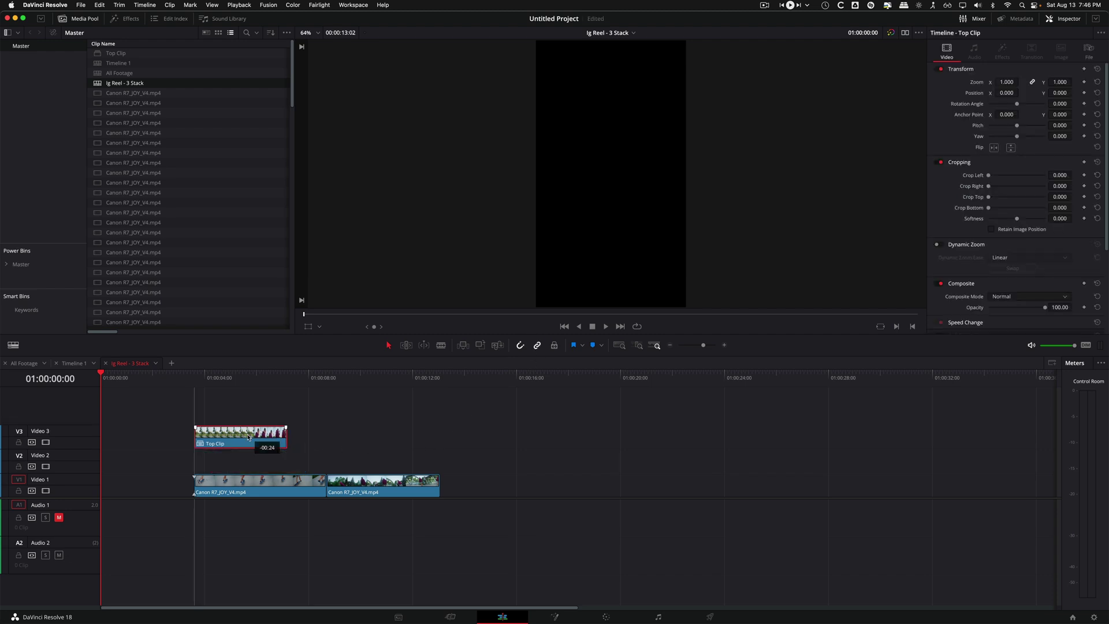
click(55, 518)
click(55, 518)
drag(246, 428, 257, 428)
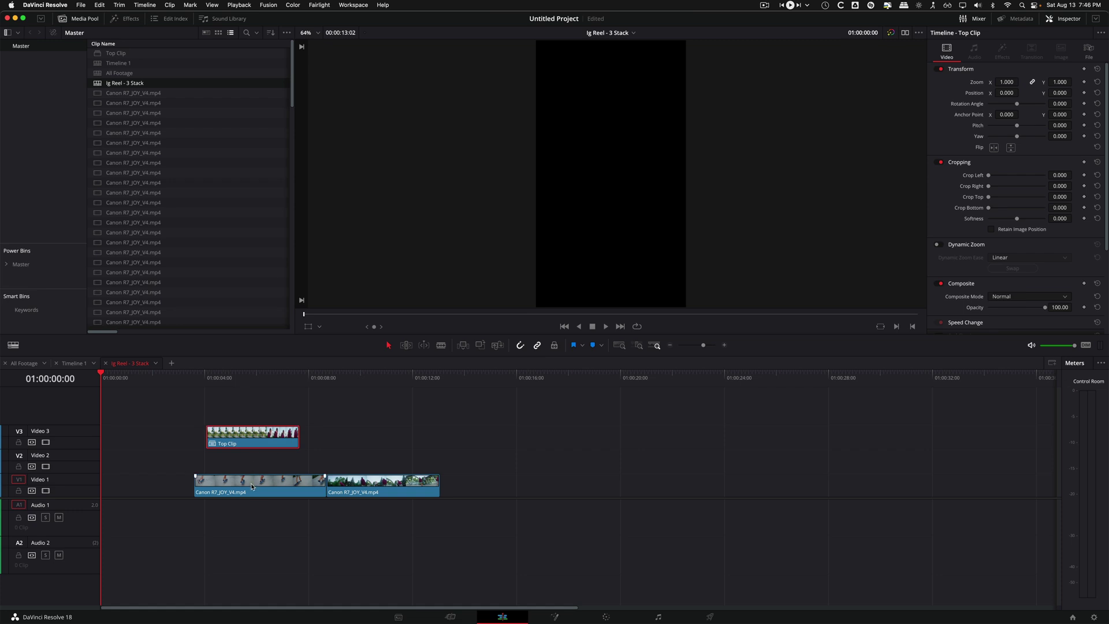
drag(251, 487, 225, 480)
drag(346, 494, 265, 488)
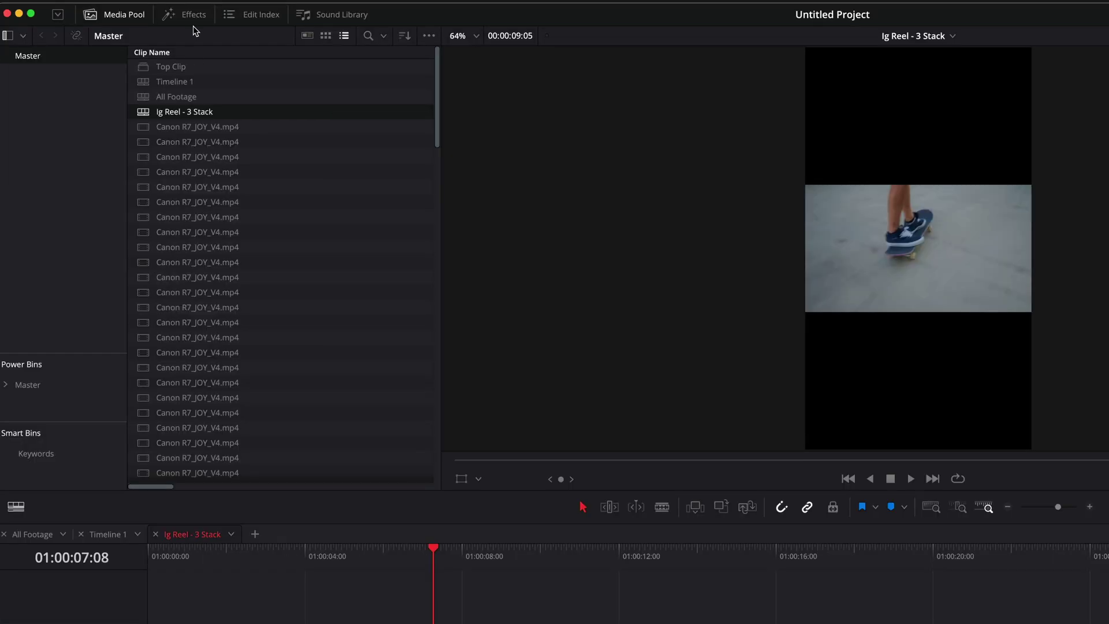
Drag the Video Collage effect from Open FX onto the bottom Video 1 clip.
click(190, 20)
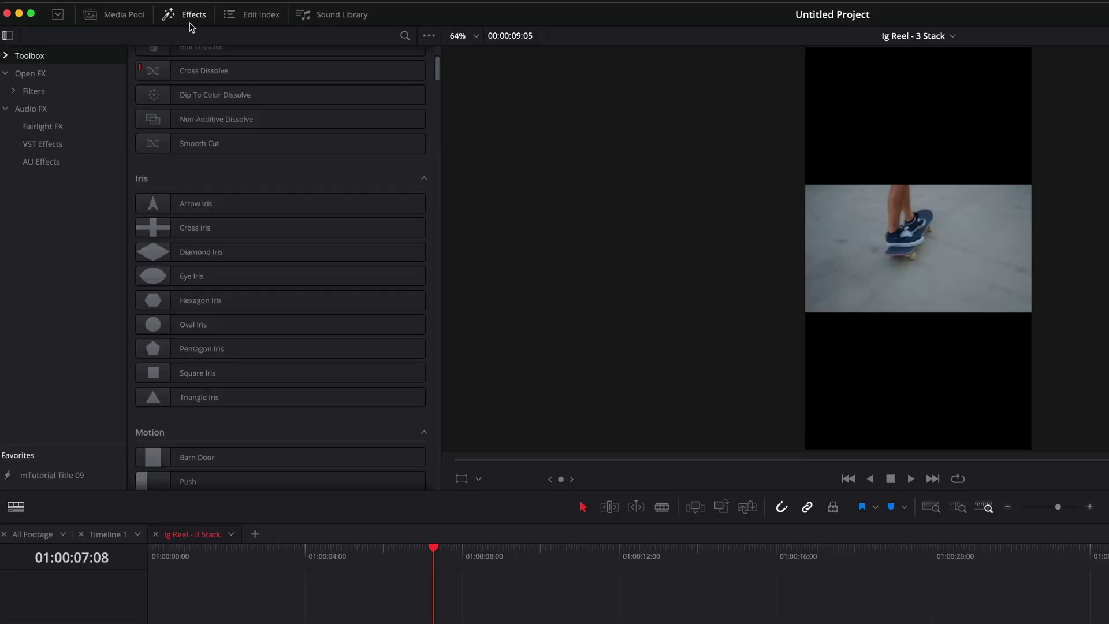
click(36, 76)
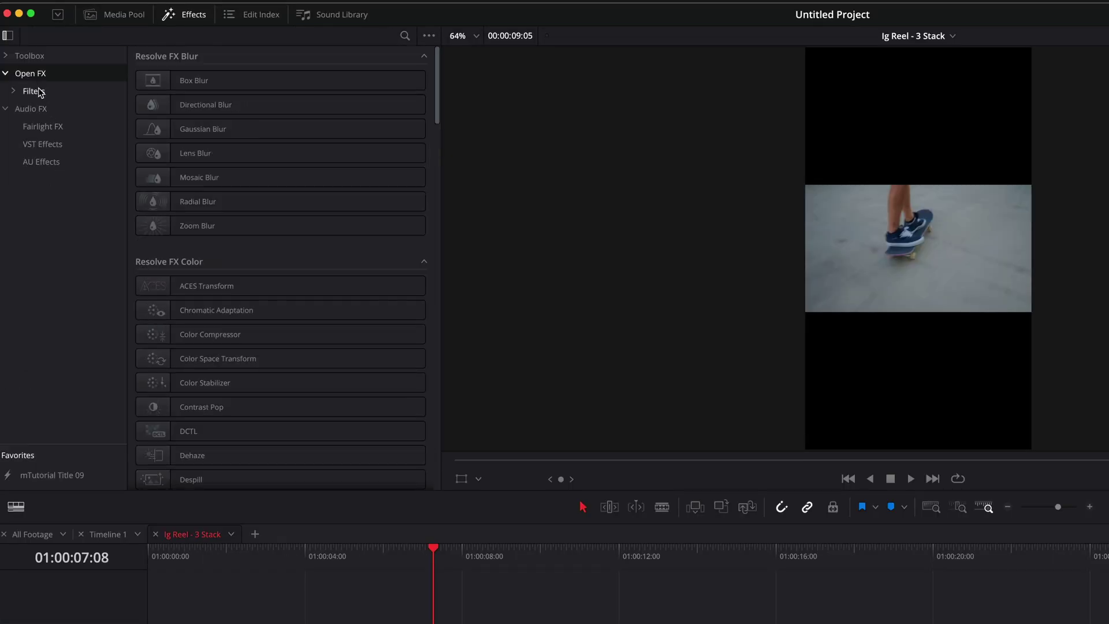
scroll(294, 382, down, 2)
scroll(295, 388, down, 10)
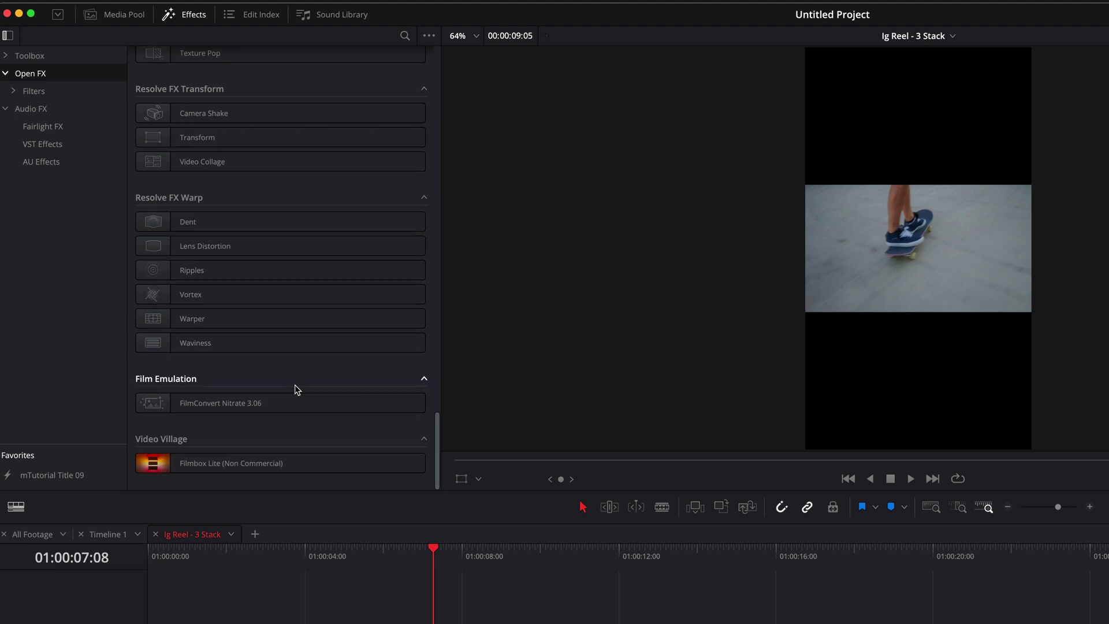
scroll(296, 388, up, 4)
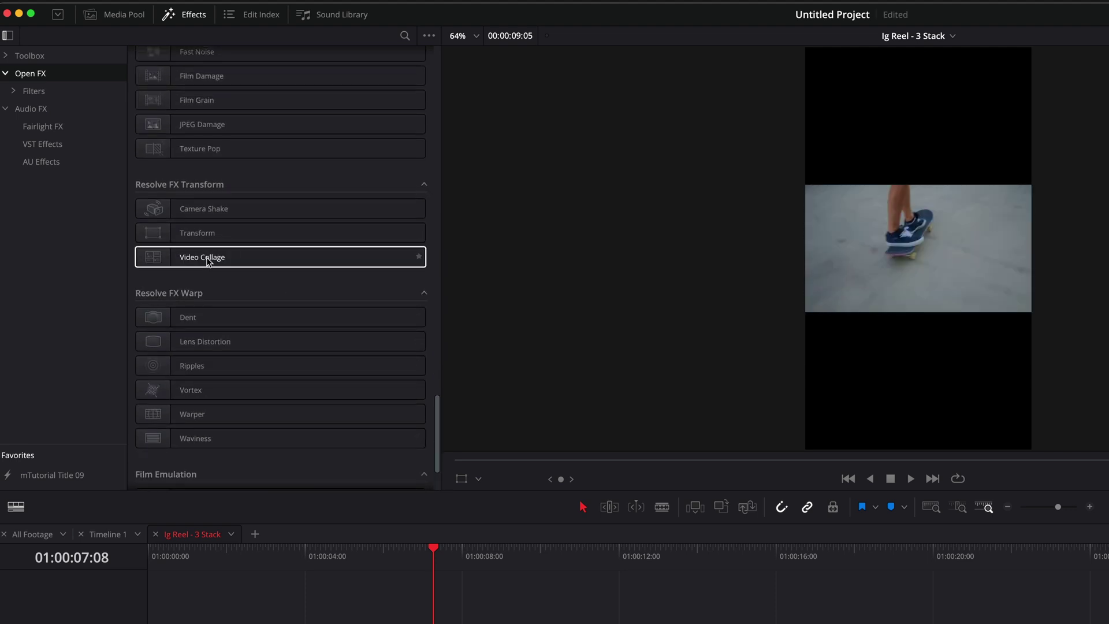
click(286, 258)
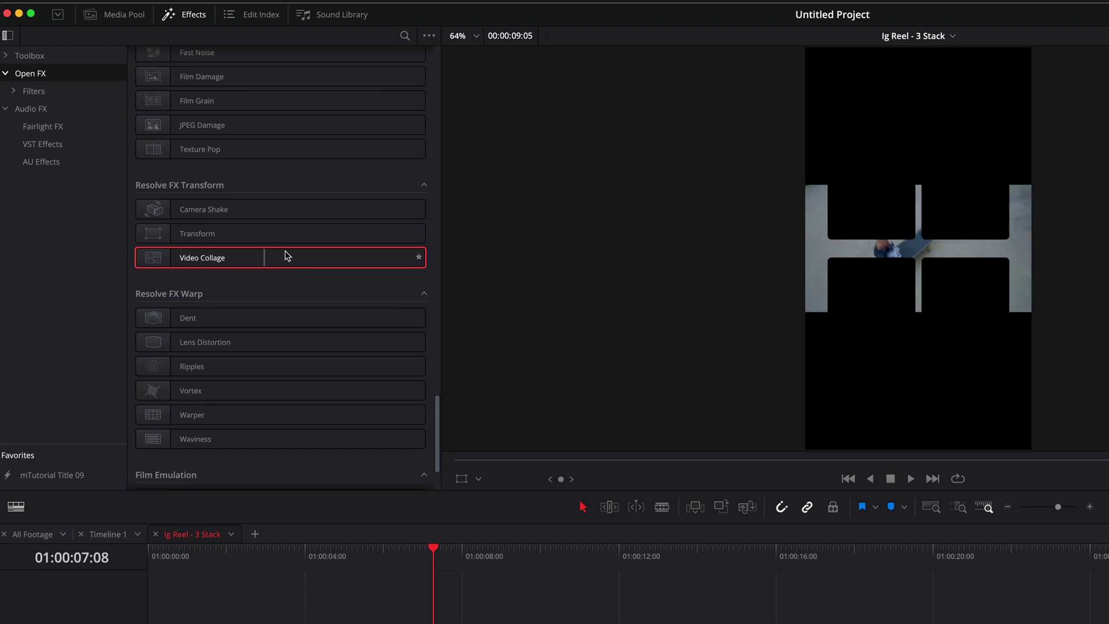
drag(268, 254, 294, 605)
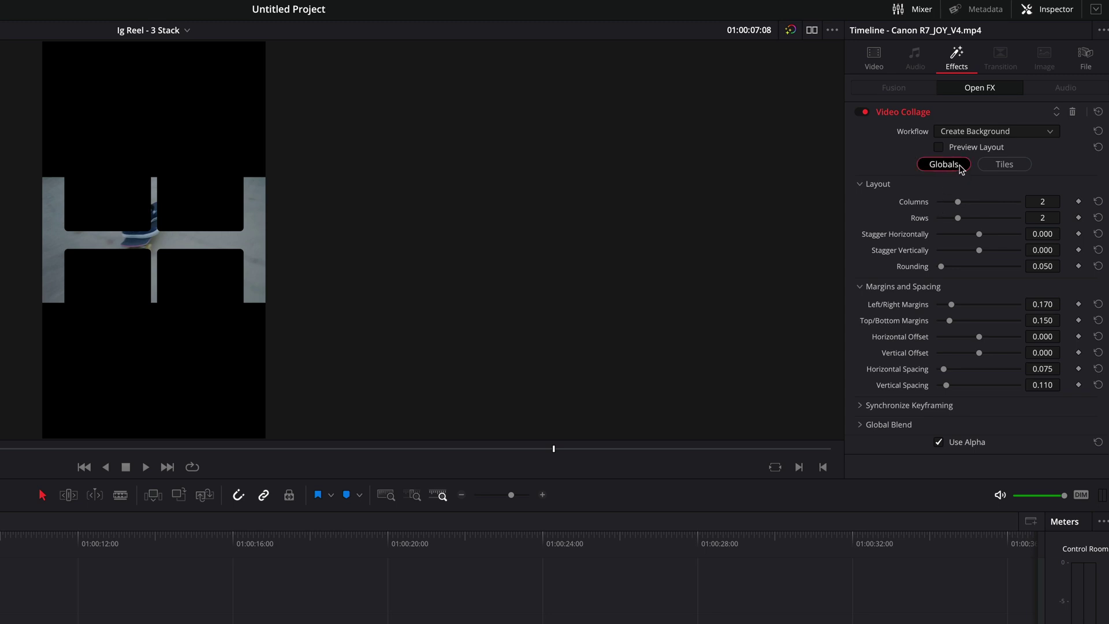
Set the collage workflow to Create Tile with layout preview, 1 column and 3 rows, then save.
click(965, 133)
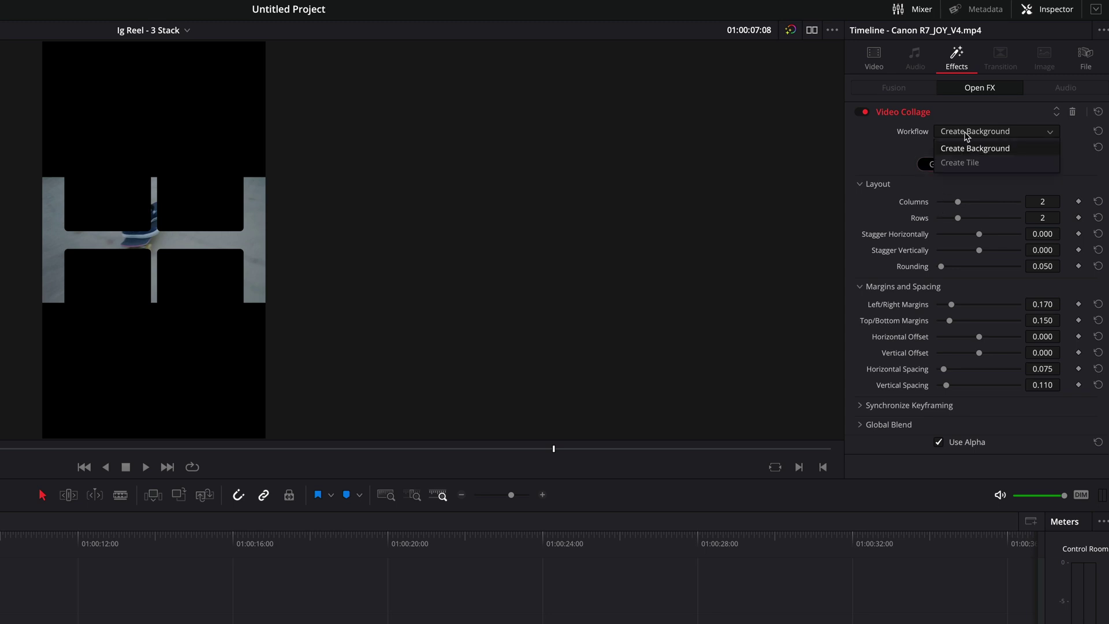
click(974, 164)
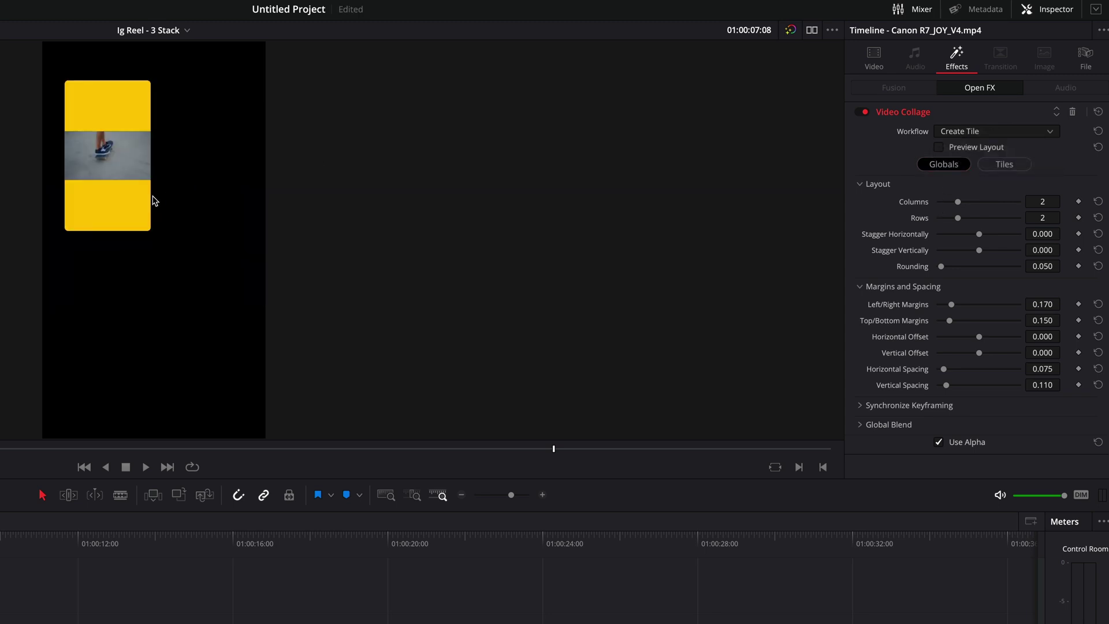
click(947, 149)
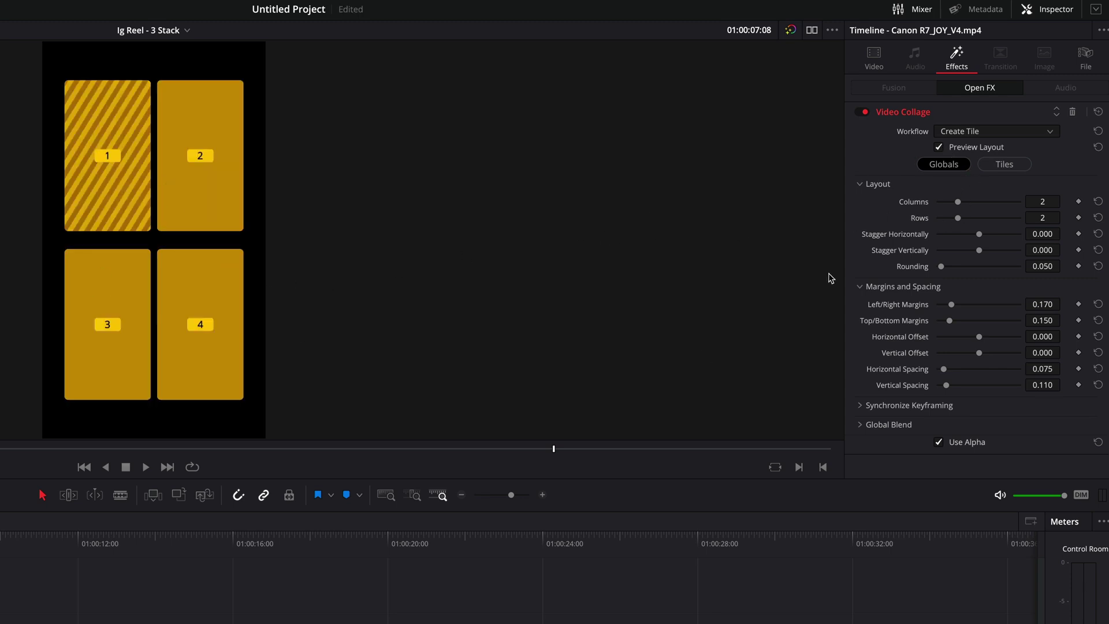
drag(958, 202, 877, 201)
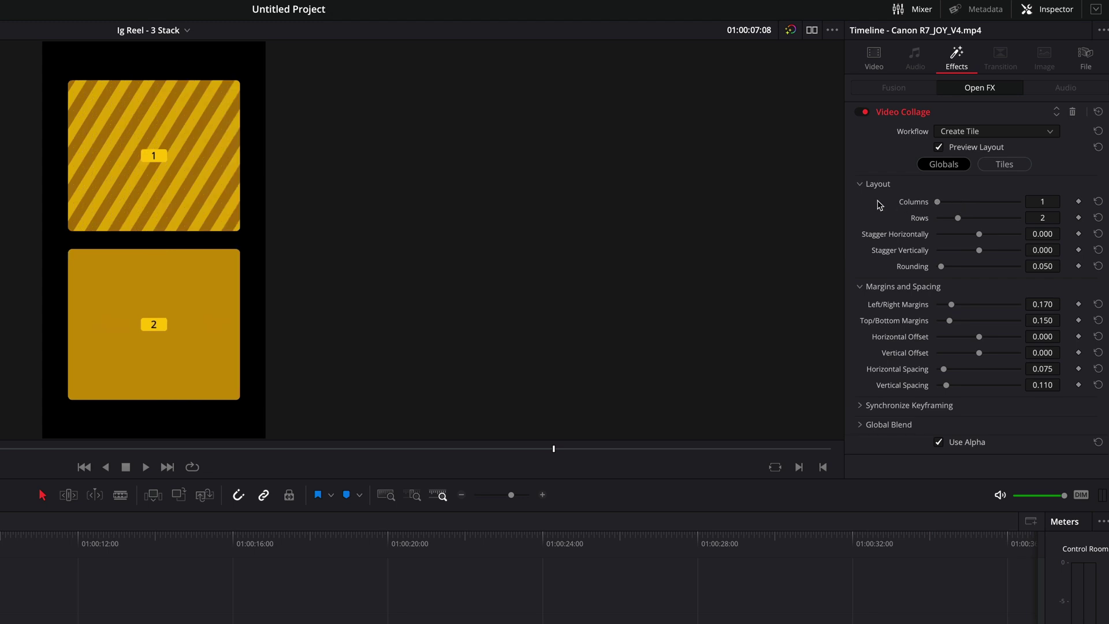
click(1042, 218)
text(3)
key(Return)
key(ctrl+s)
Try 5 rows, then bring the row count back down to 3.
click(1031, 219)
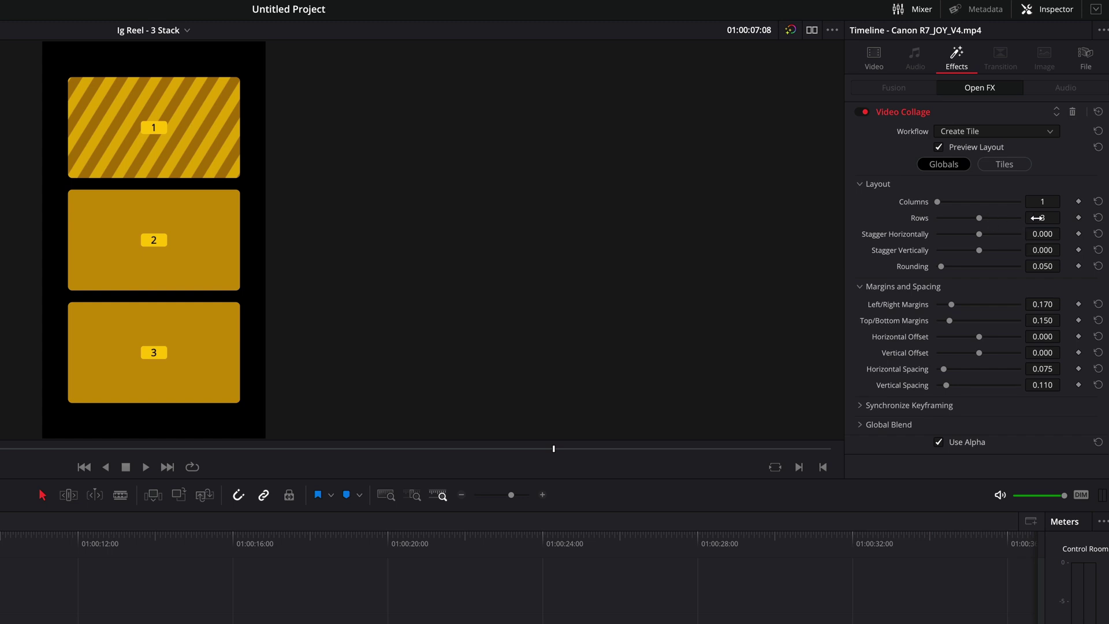
text(5)
key(Return)
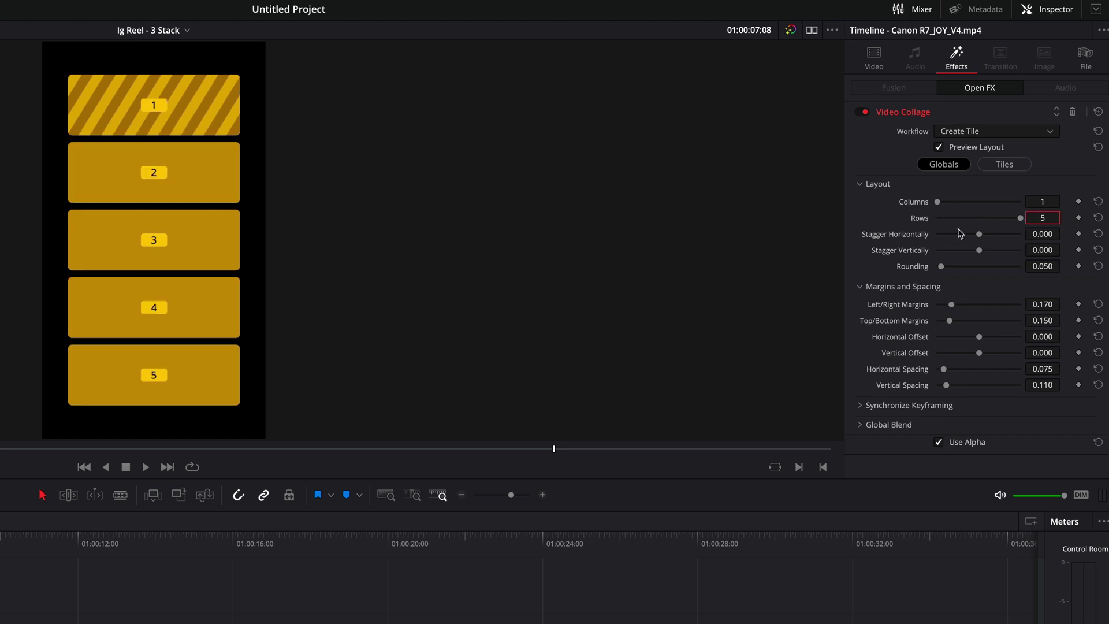
drag(1053, 217, 855, 219)
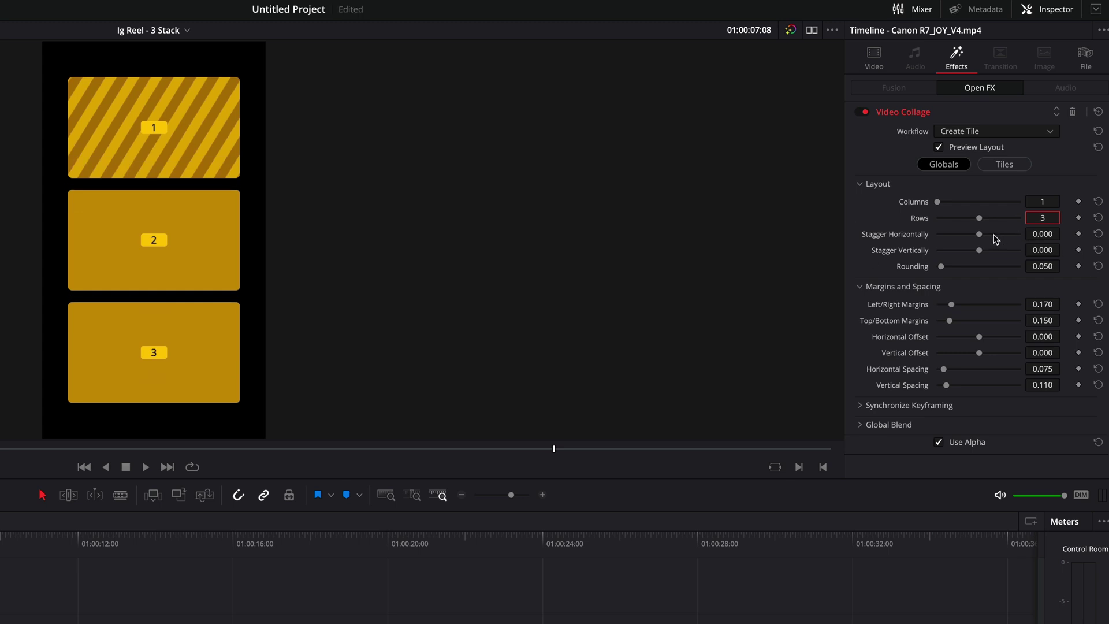
Set tile rounding, left/right and top/bottom margins, and horizontal/vertical spacing to 0.
drag(940, 267, 831, 265)
drag(951, 306, 882, 304)
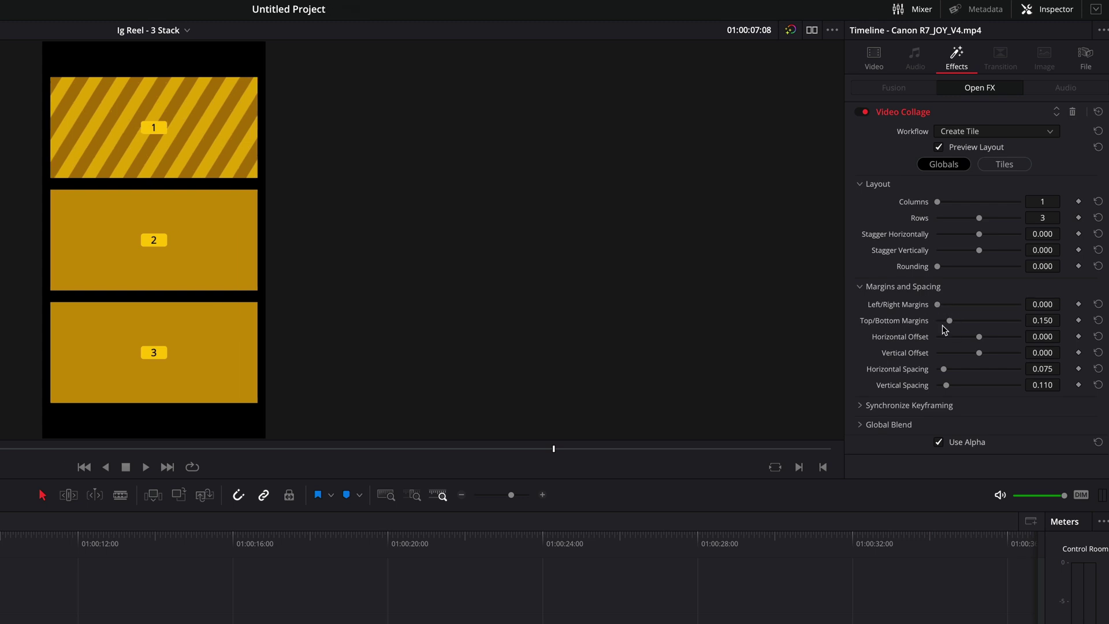
drag(949, 321, 869, 324)
drag(943, 369, 931, 369)
drag(946, 385, 933, 384)
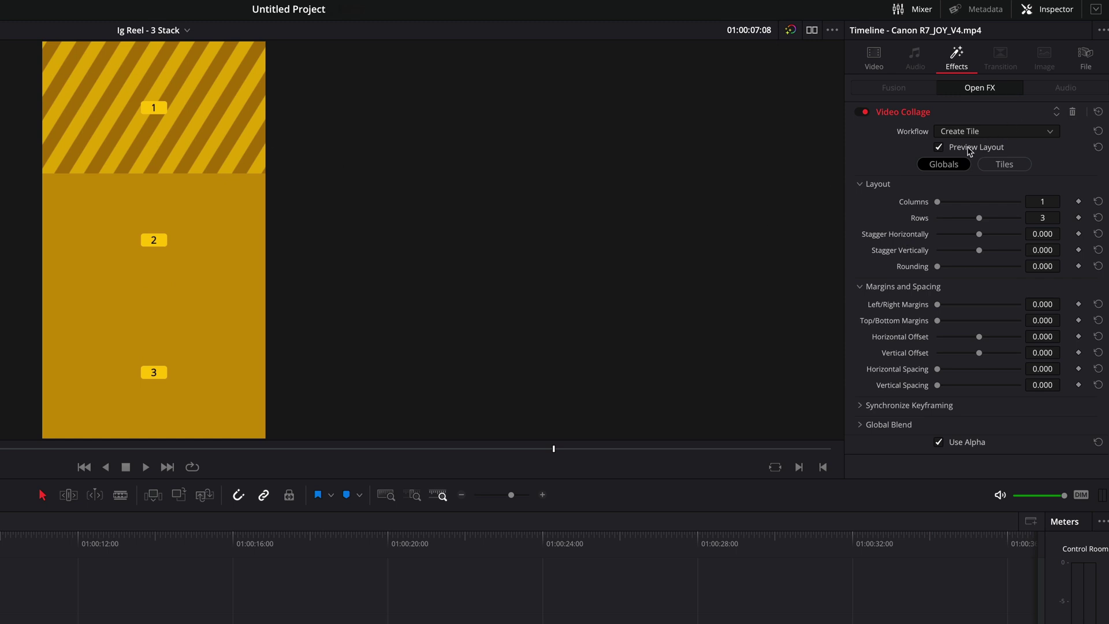
Toggle the layout preview to check the video, then open the Tiles tab's tile list.
click(937, 148)
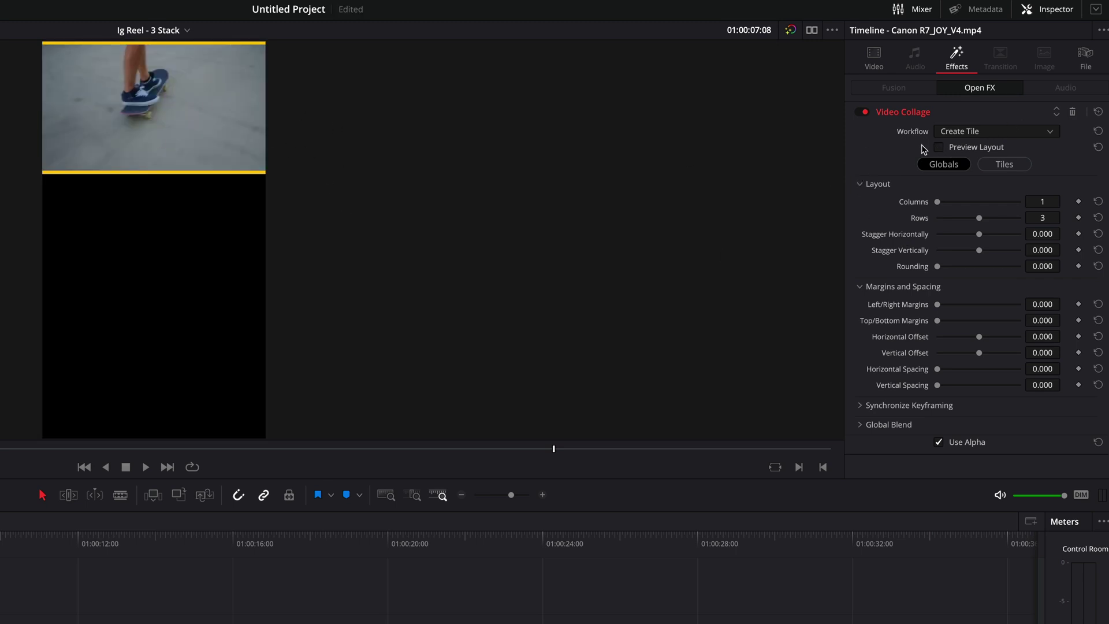
click(939, 148)
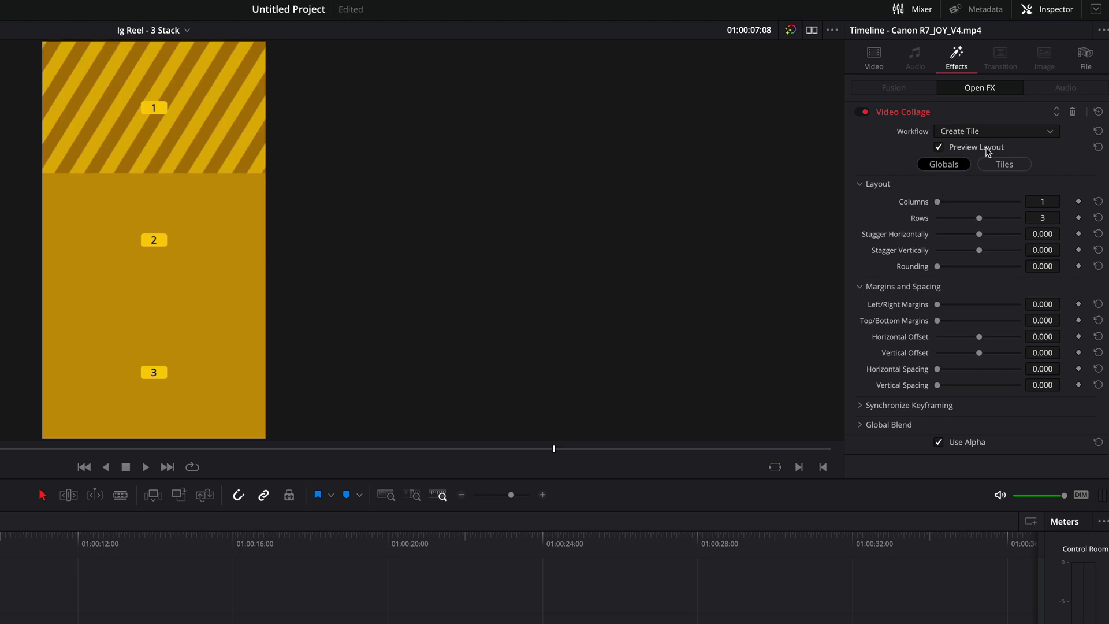
click(1003, 164)
click(966, 207)
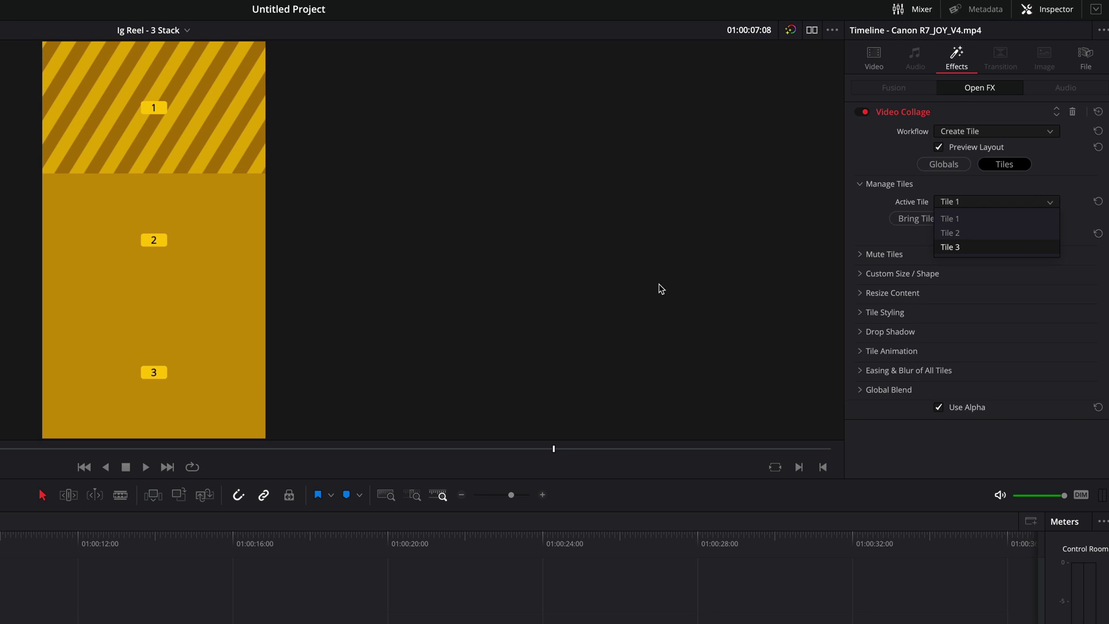
Assign the V1 clip to Tile 3, hide the layout preview, and zoom it to about 1.13.
click(949, 247)
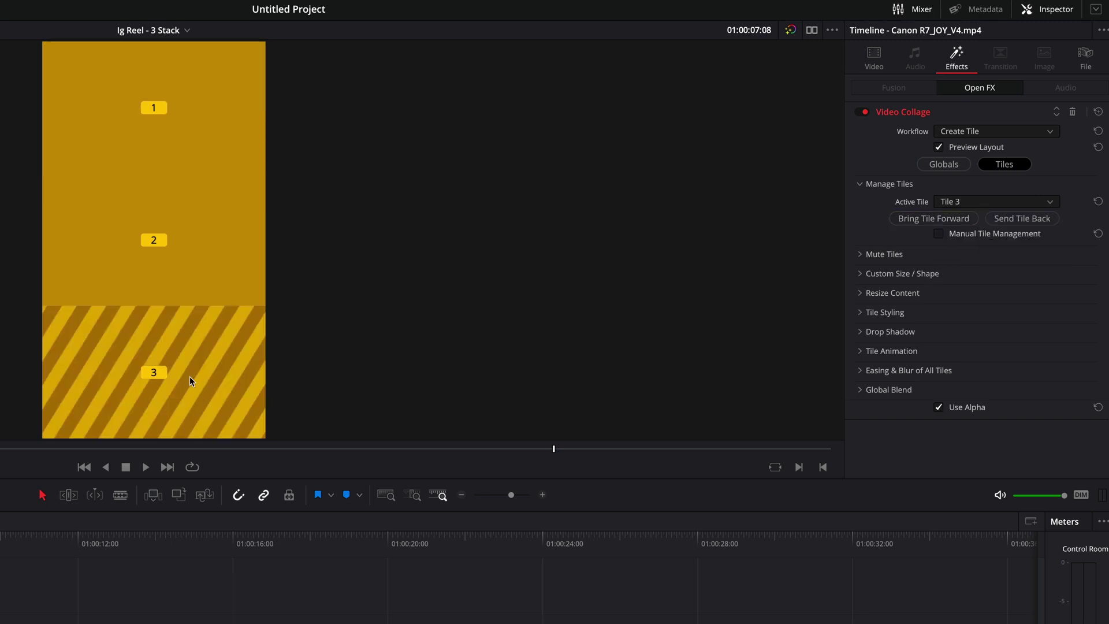
click(939, 148)
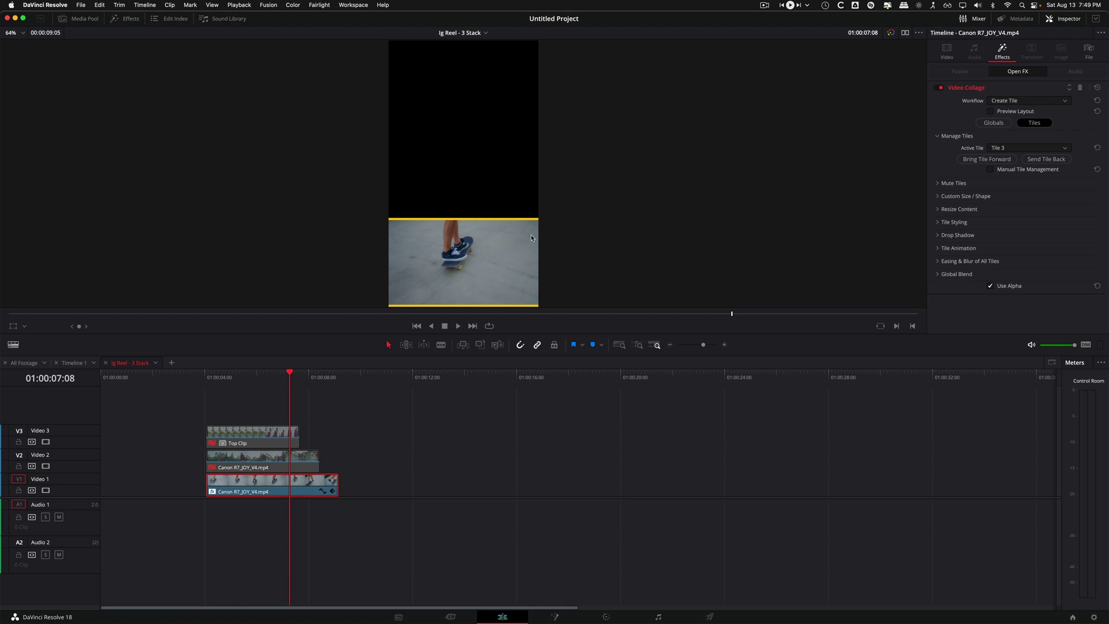
click(946, 55)
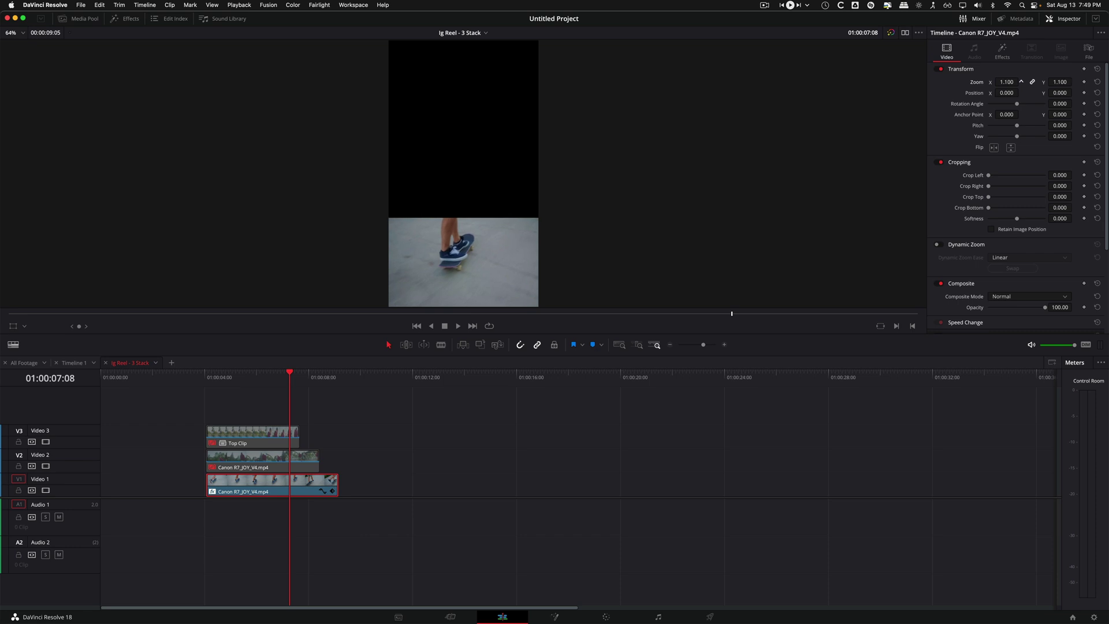
drag(1006, 82, 1074, 93)
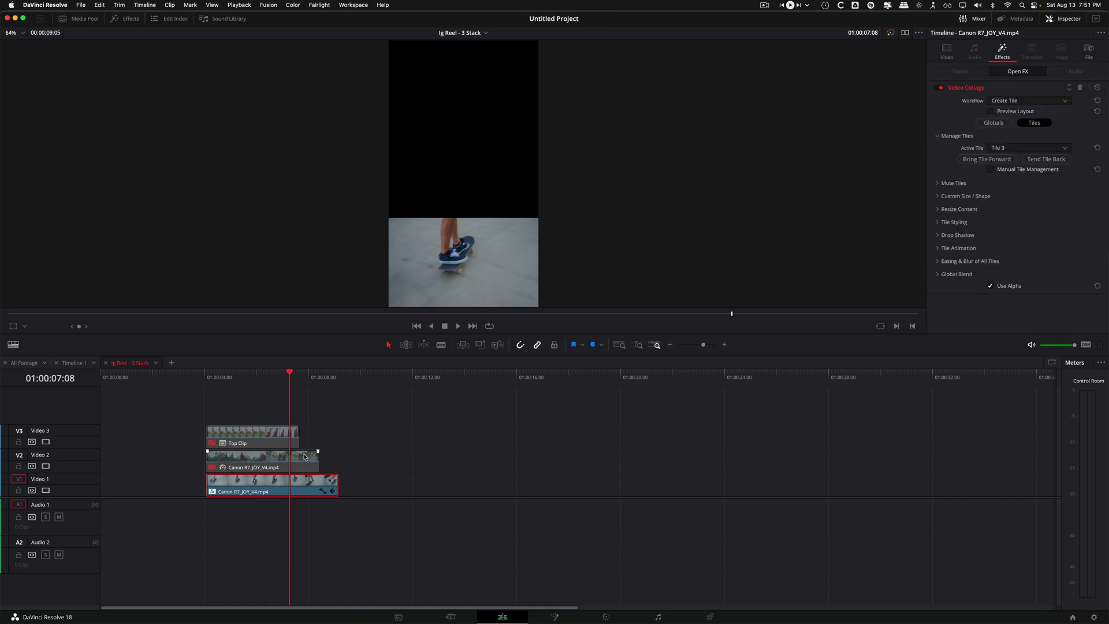
Paste the V1 clip's video attributes onto the V2 and V3 clips, excluding retime and Fusion effects.
right_click(297, 487)
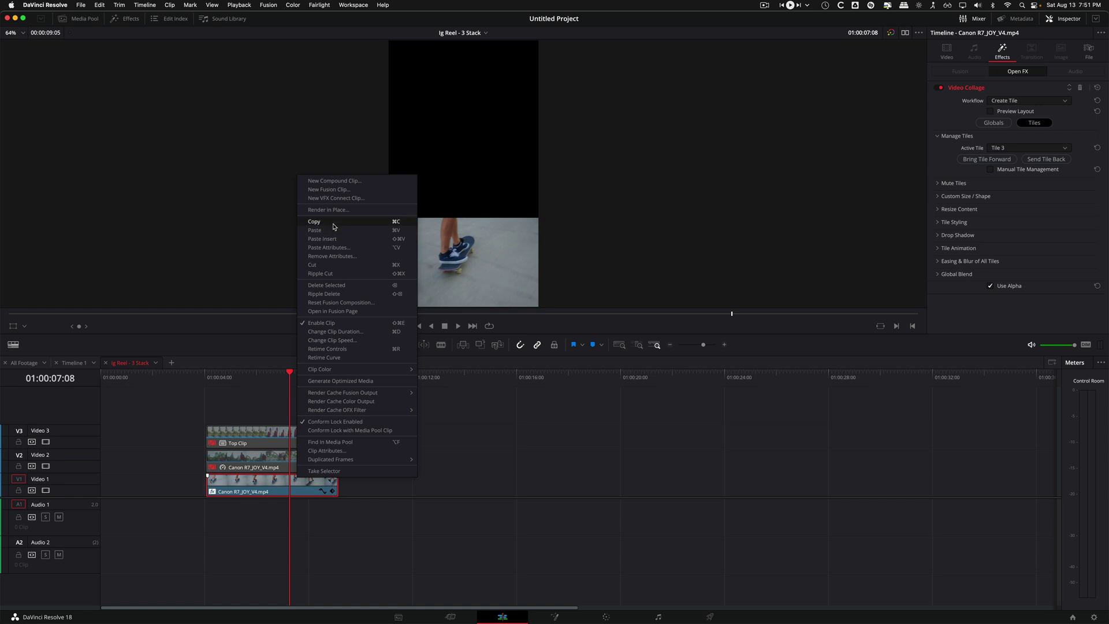
click(304, 295)
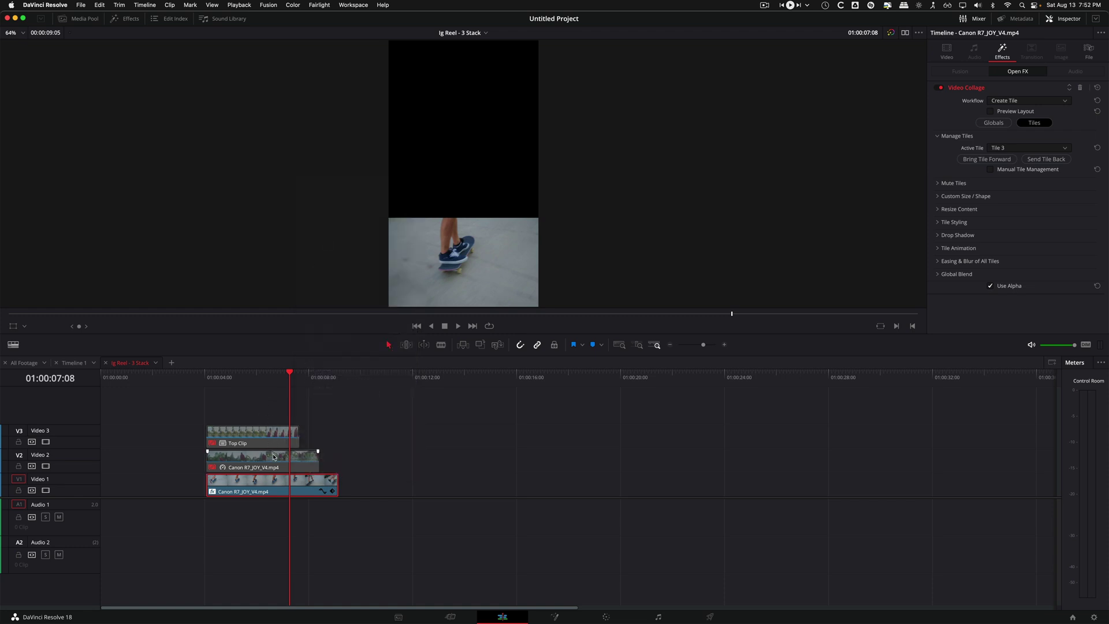
drag(274, 418, 254, 461)
right_click(254, 460)
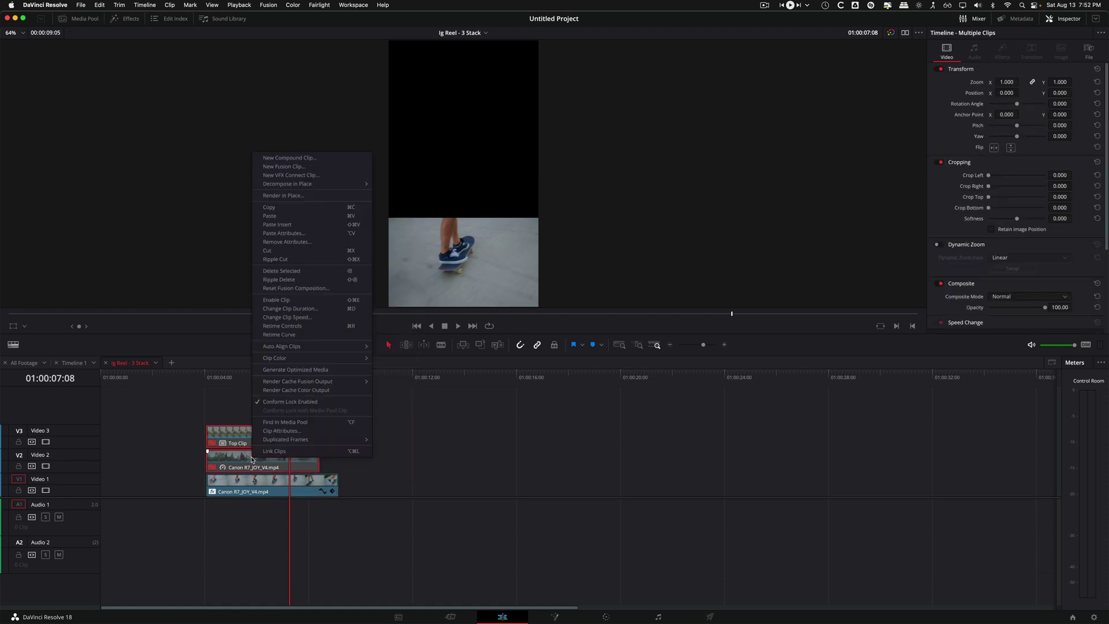
click(294, 233)
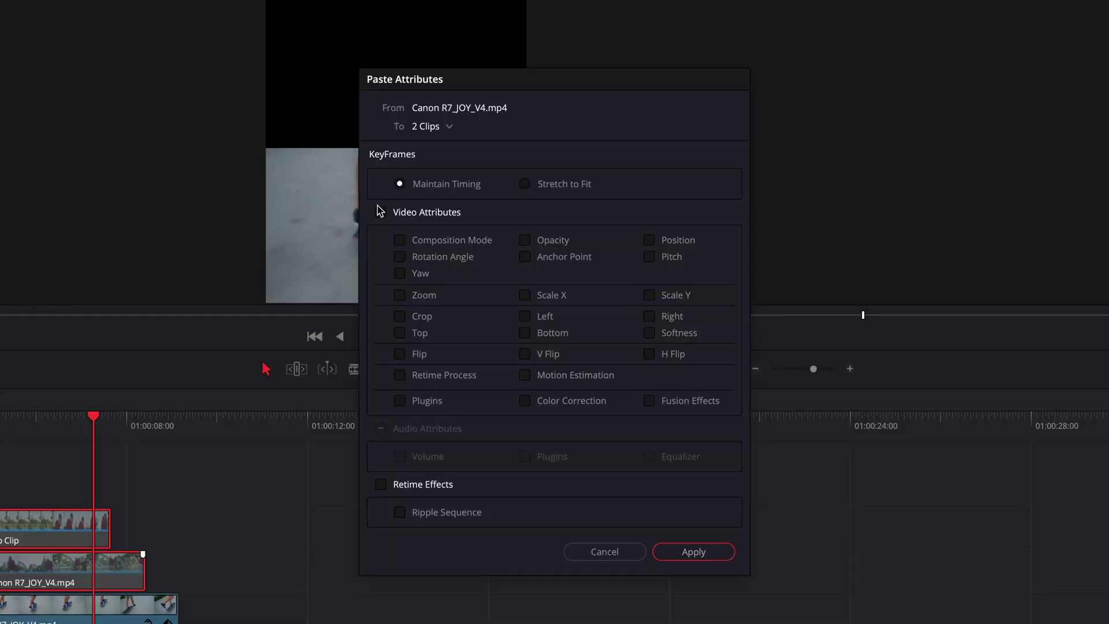
click(456, 255)
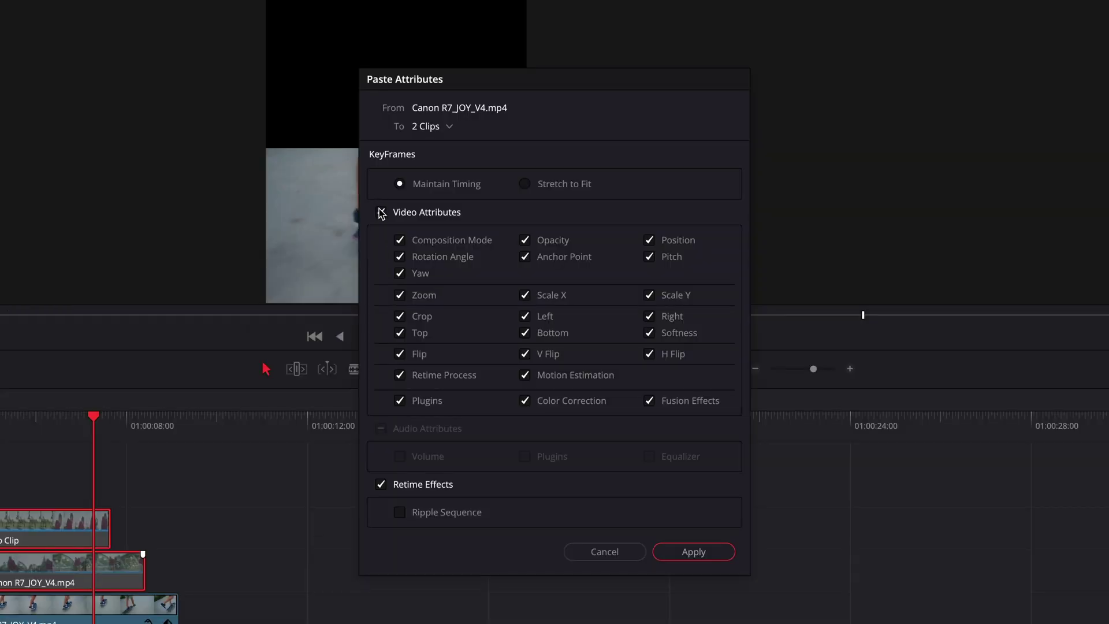
click(382, 485)
click(650, 400)
click(701, 553)
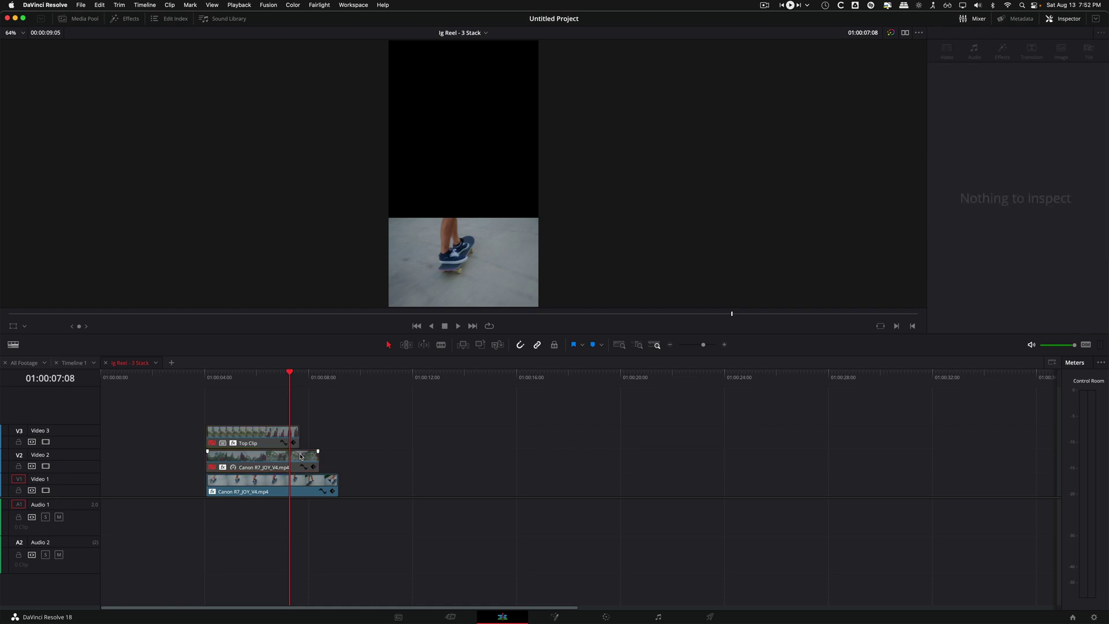
Enable the V2 clip and assign it to collage Tile 2.
click(300, 456)
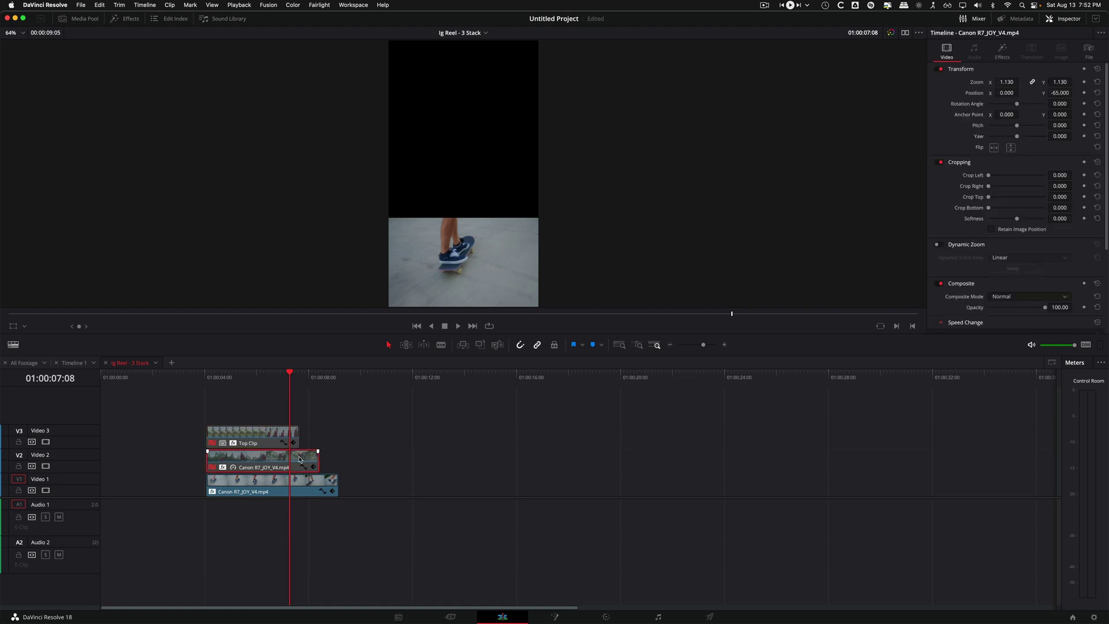
key(d)
click(1002, 52)
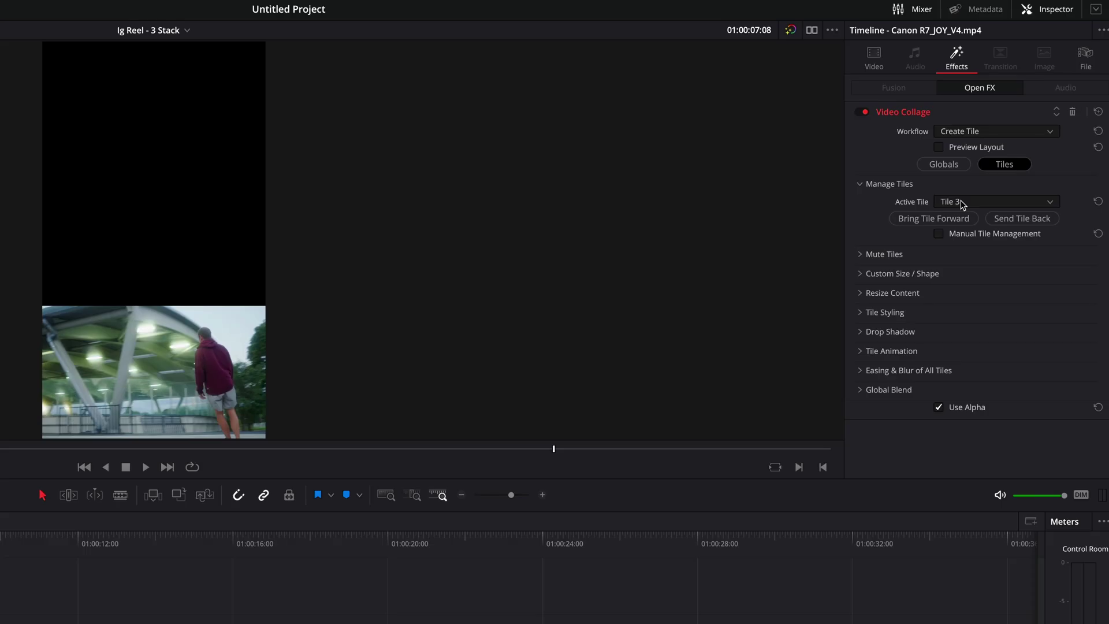
click(1005, 148)
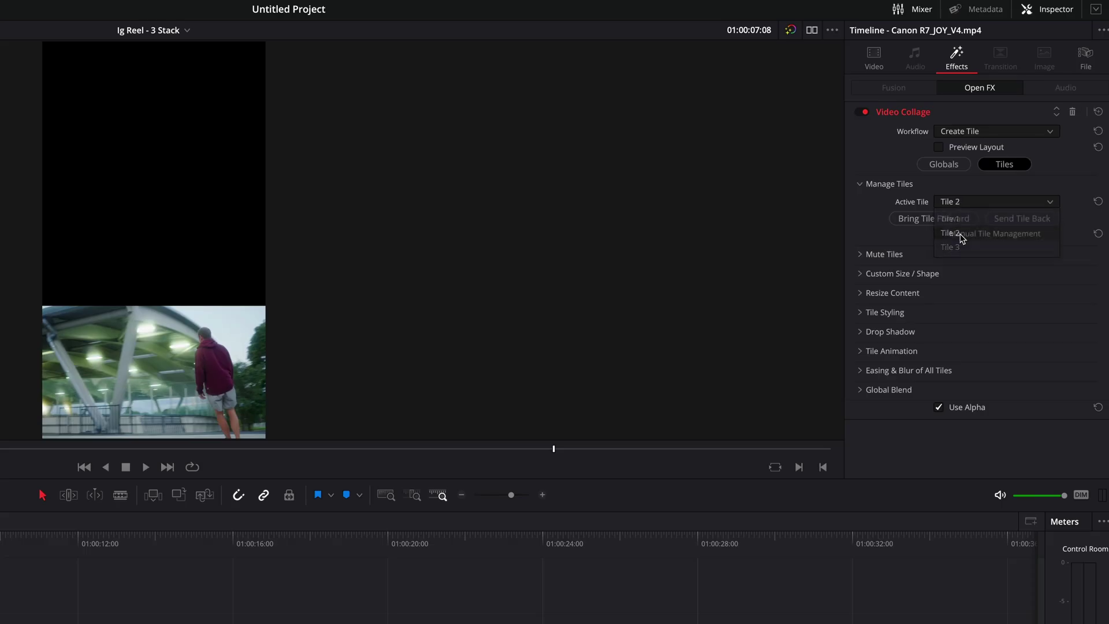
click(959, 234)
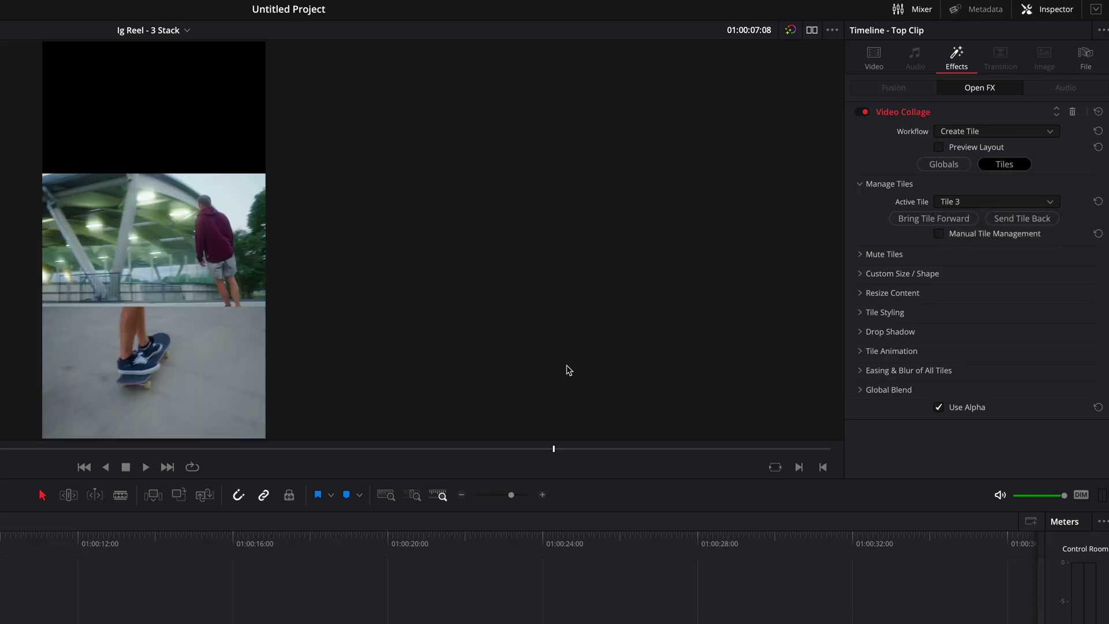
Put Top Clip into Tile 1 and return the playhead to 01:00:04:26.
click(962, 202)
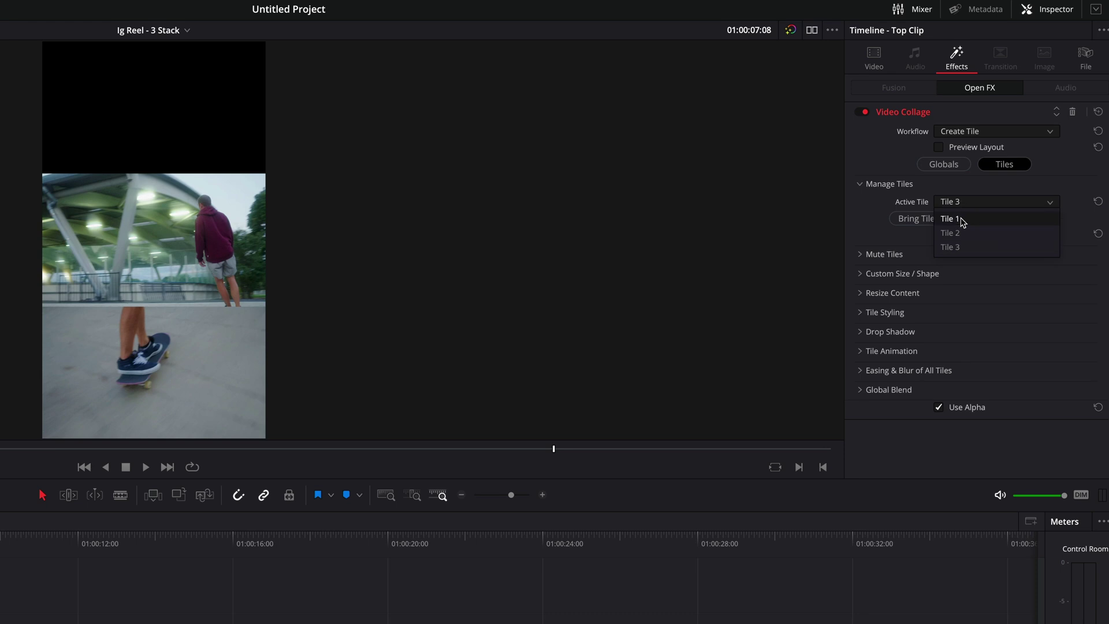
click(958, 218)
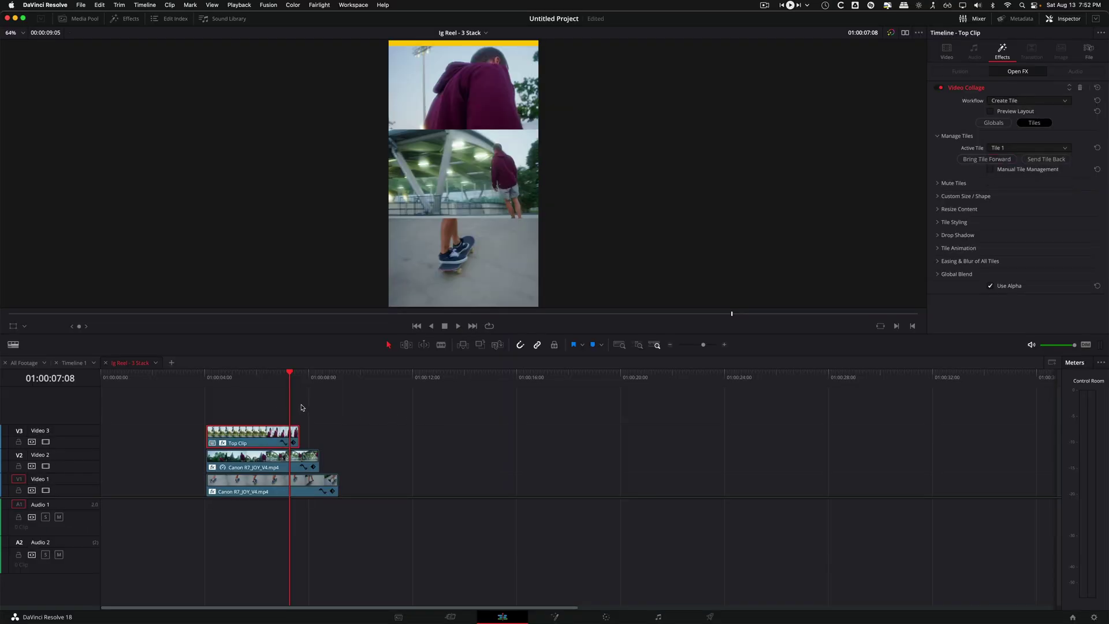
drag(242, 392, 227, 392)
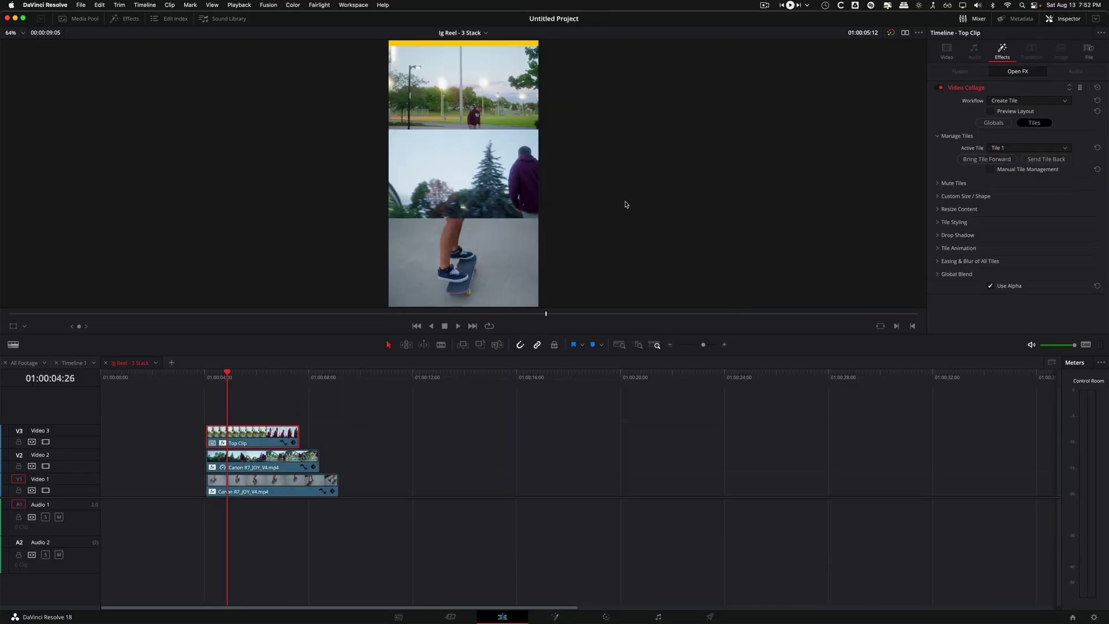
click(946, 50)
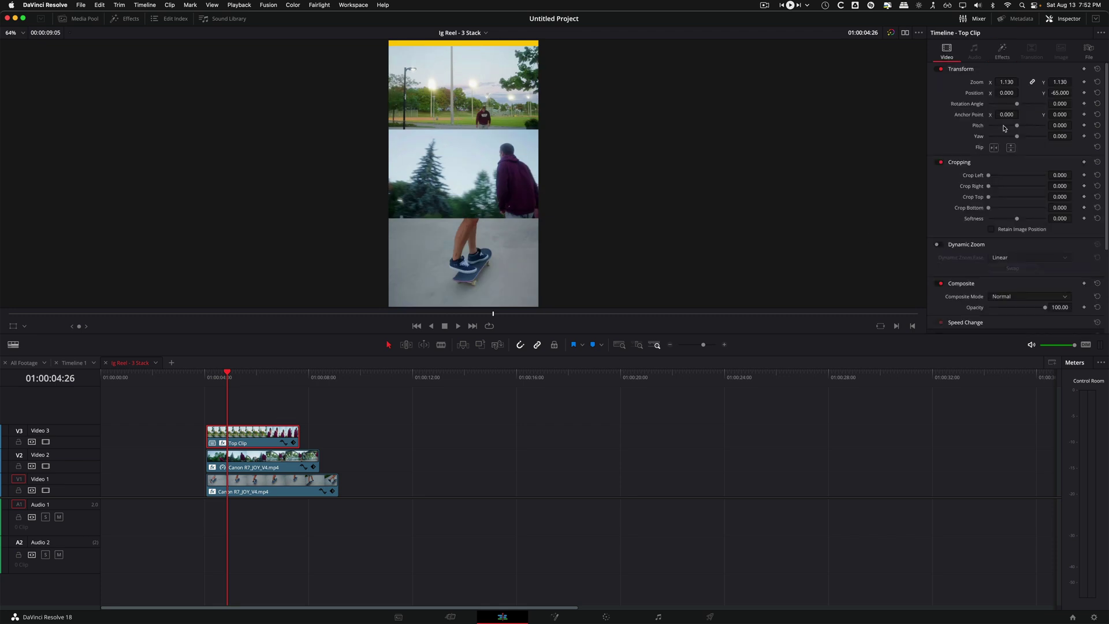
Scrub Top Clip's Position Y from -65 to 21 so it fills the top tile.
drag(1068, 95, 1074, 93)
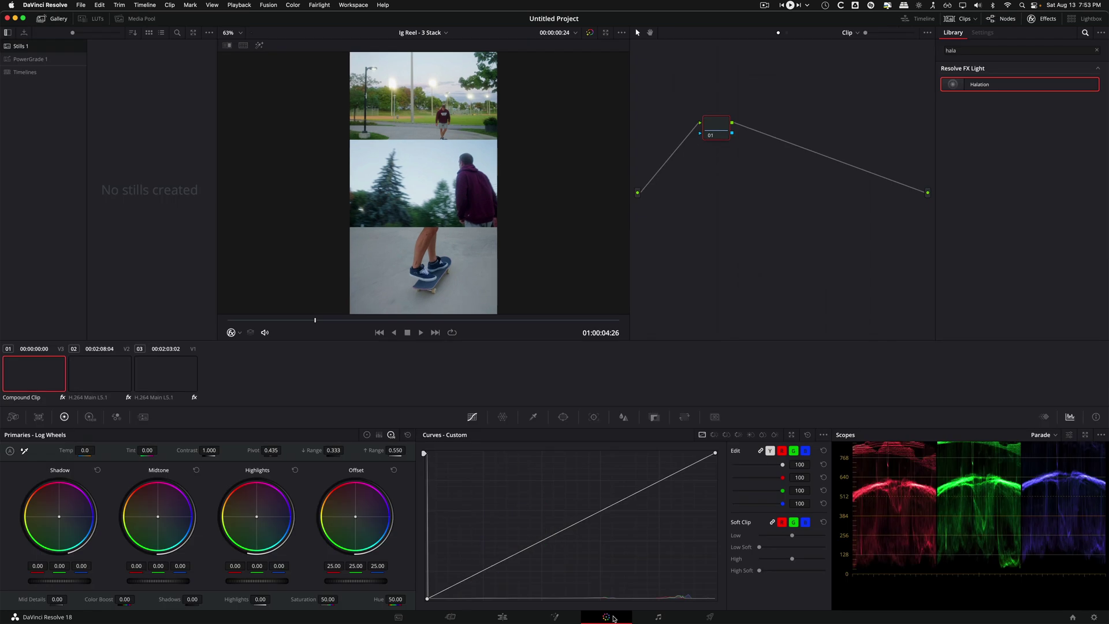
Inspect the three-row Video Collage stack on the Color page, then return to the Edit page.
click(605, 617)
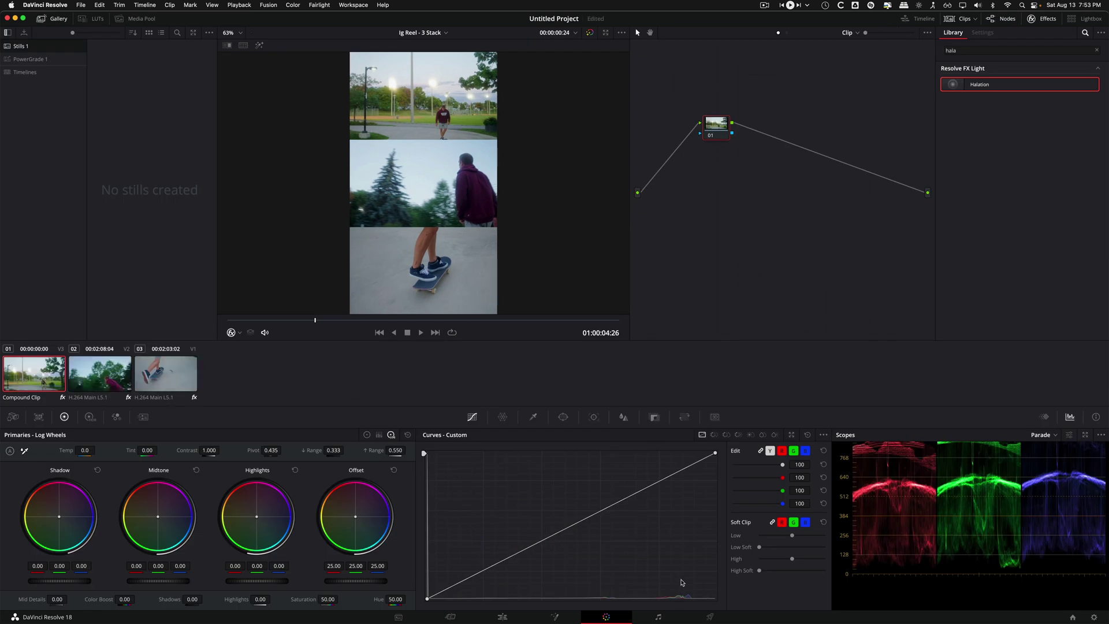
click(502, 617)
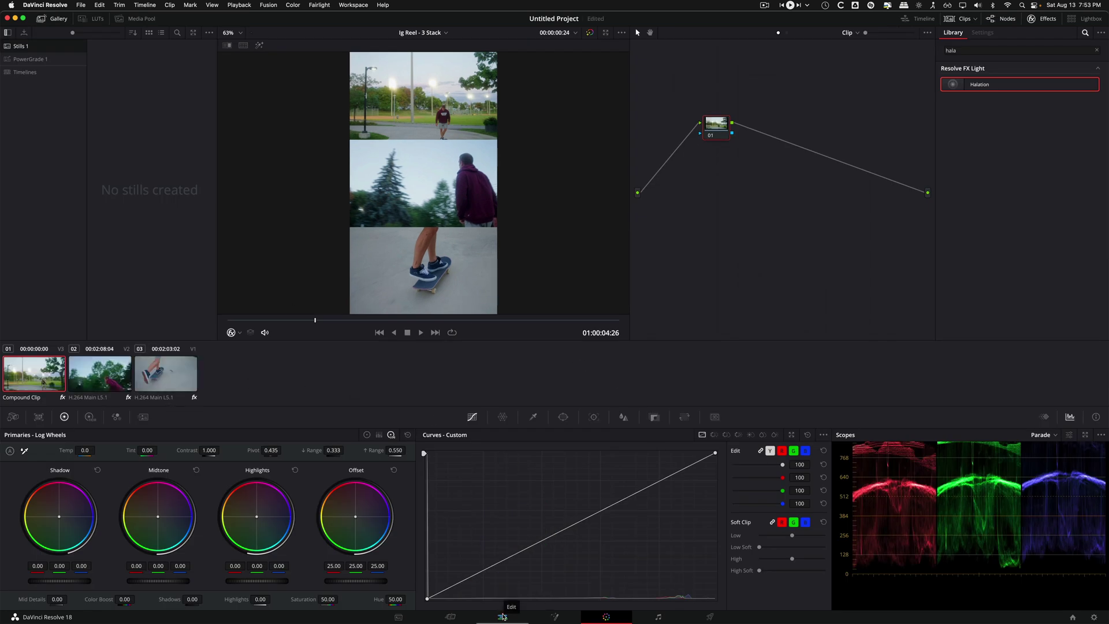